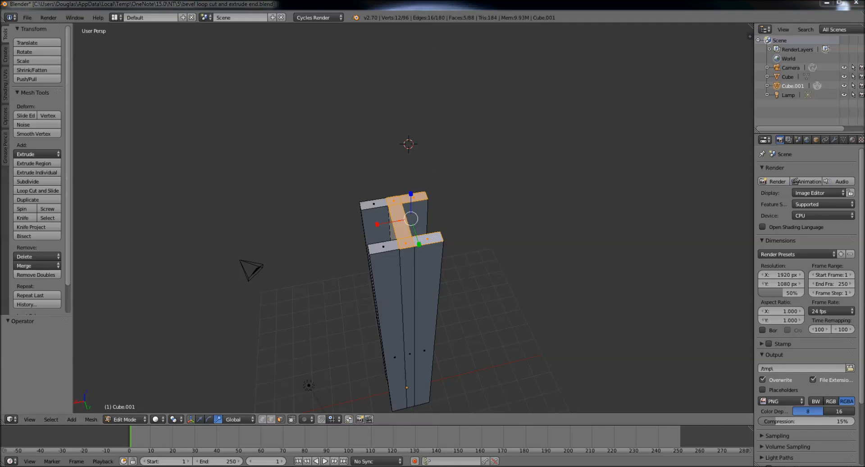
Examine both photos on the Jurassic Park Fence page in OneNote for the shape of the fence posts.
drag(864, 60, 472, 41)
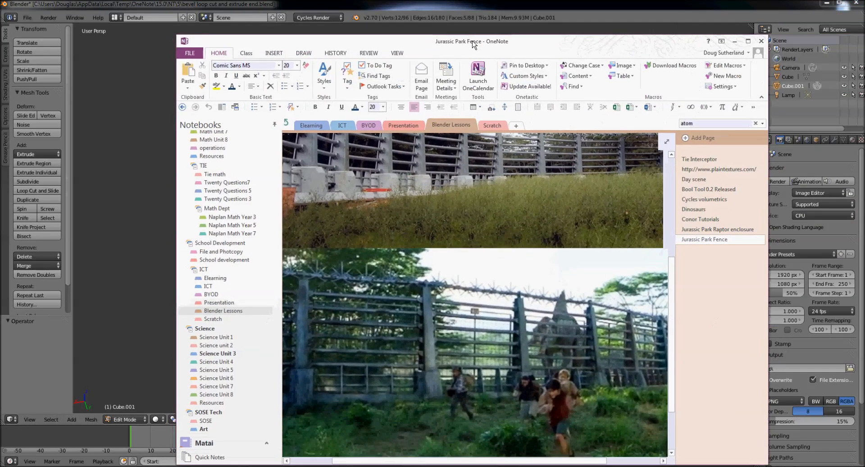
double_click(472, 40)
scroll(354, 273, down, 1)
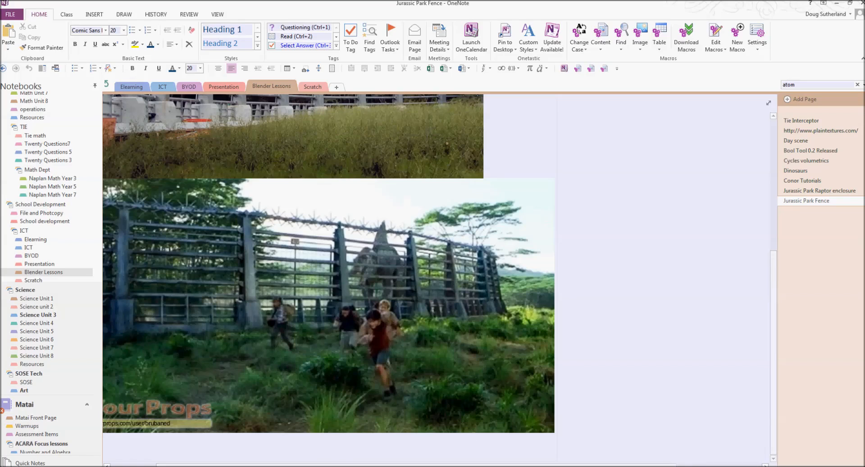
drag(325, 464, 285, 465)
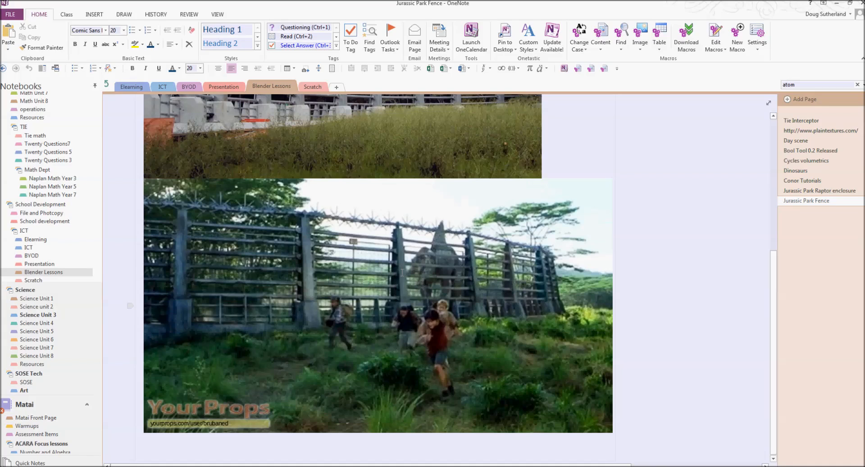
scroll(404, 265, up, 5)
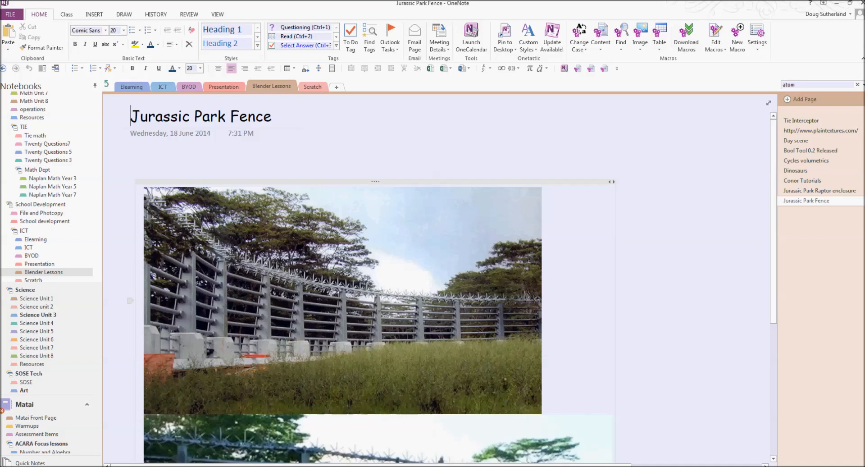
scroll(343, 278, down, 5)
scroll(343, 277, up, 4)
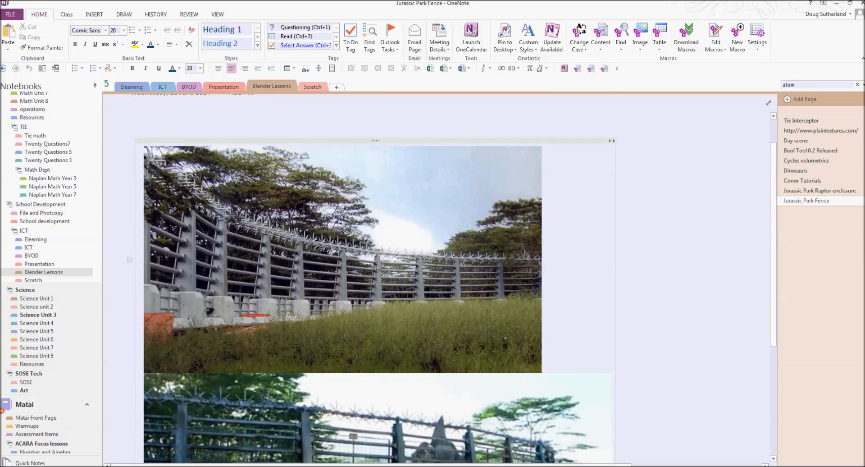
scroll(400, 234, up, 1)
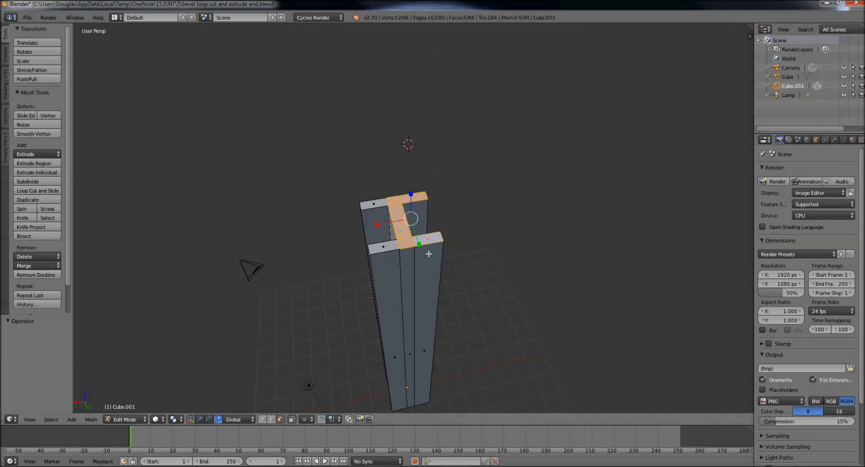
scroll(479, 239, up, 3)
mouse_move(479, 239)
middle_down()
mouse_move(483, 226)
mouse_move(473, 241)
middle_up()
key(s)
key(x)
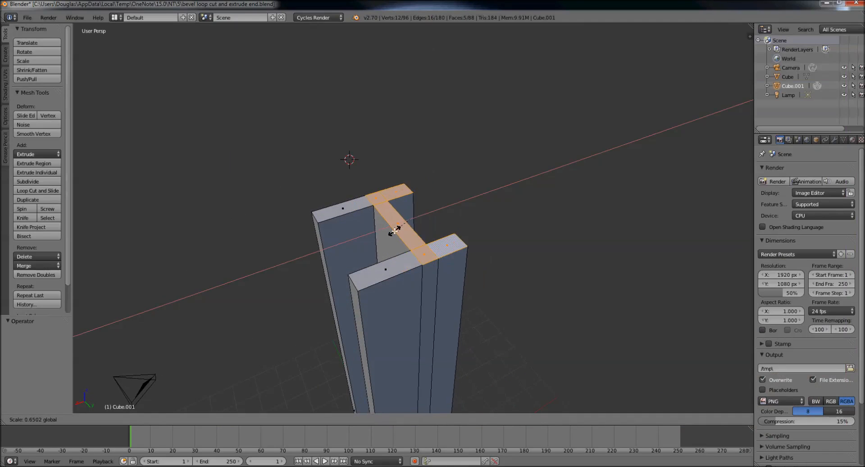
mouse_move(388, 240)
mouse_down()
mouse_move(380, 243)
mouse_move(389, 240)
mouse_up()
right_click(390, 239)
Add the two remaining end faces at the beam's top to the selection and scale the whole top along X to about 0.422.
mouse_move(513, 234)
middle_down()
mouse_move(496, 224)
mouse_move(486, 232)
mouse_move(517, 218)
mouse_move(507, 228)
middle_up()
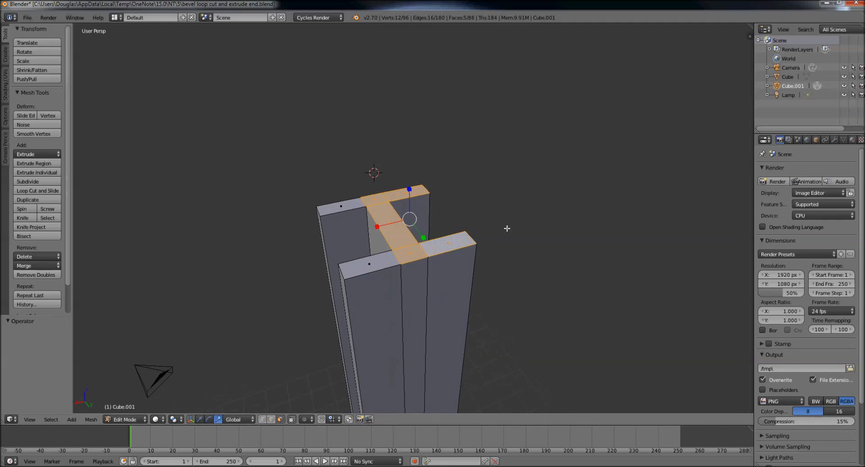
shift+right_click(370, 264)
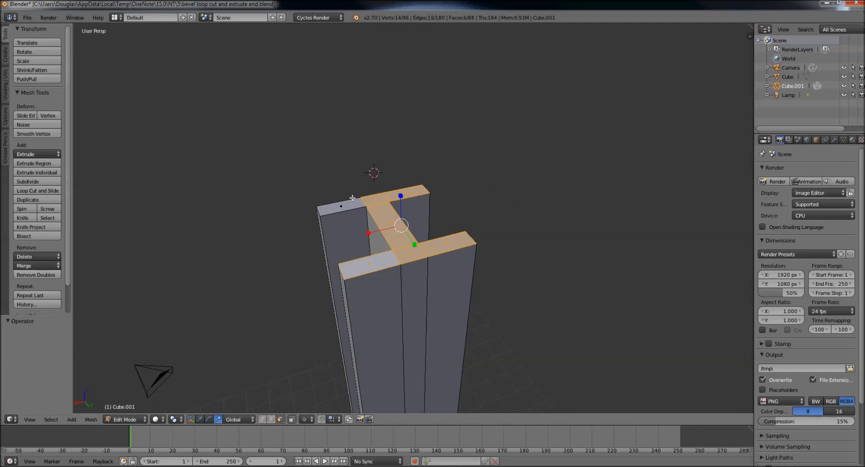
shift+right_click(341, 206)
middle_drag(342, 206, 382, 234)
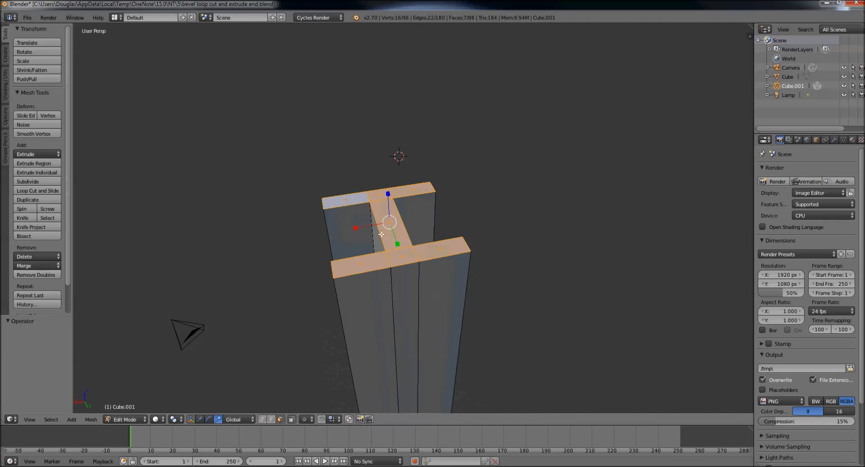
key(s)
key(x)
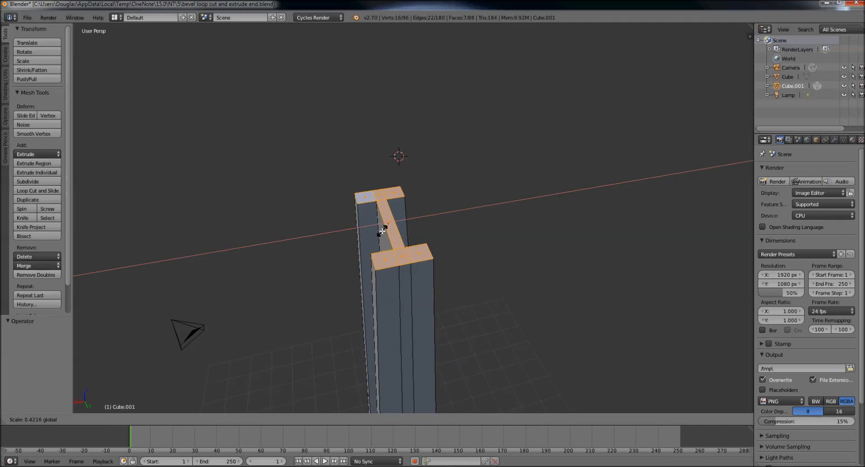
click(383, 231)
Inspect the beam's taper along its full height from several angles.
middle_drag(414, 261, 435, 248)
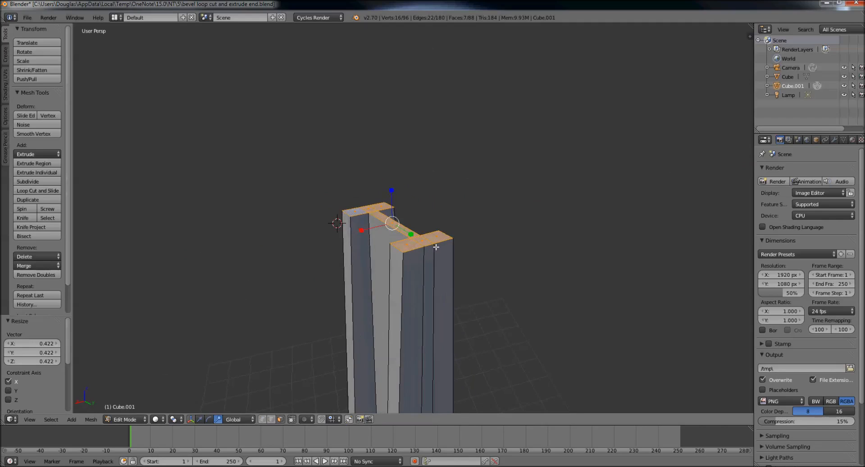
scroll(435, 248, down, 4)
scroll(430, 281, down, 4)
mouse_move(477, 288)
middle_down()
mouse_move(433, 252)
mouse_move(452, 228)
mouse_move(451, 293)
mouse_move(456, 285)
mouse_move(475, 290)
middle_up()
scroll(456, 285, up, 6)
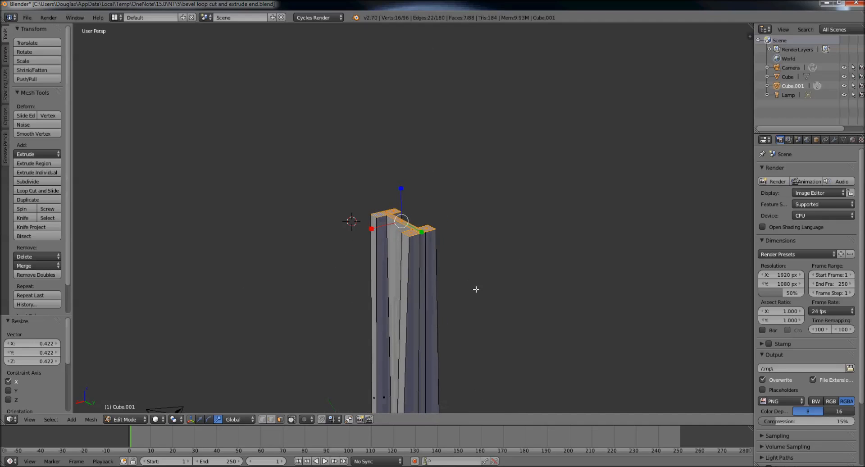
scroll(495, 288, down, 4)
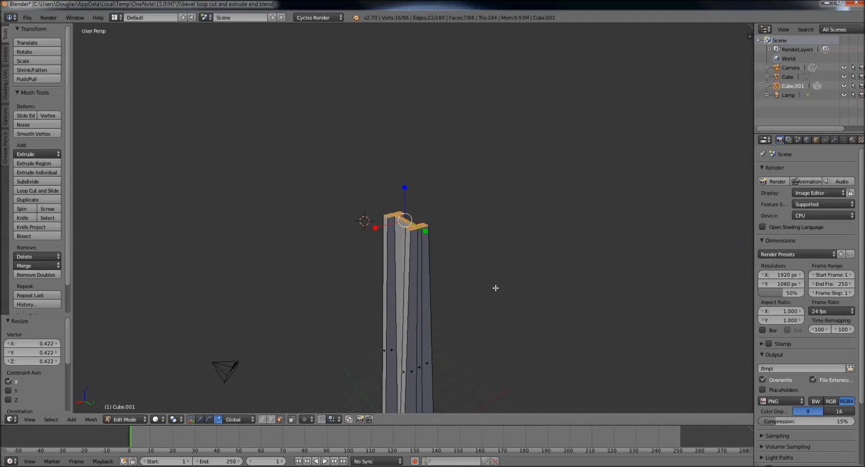
middle_drag(491, 302, 485, 291)
scroll(471, 291, down, 3)
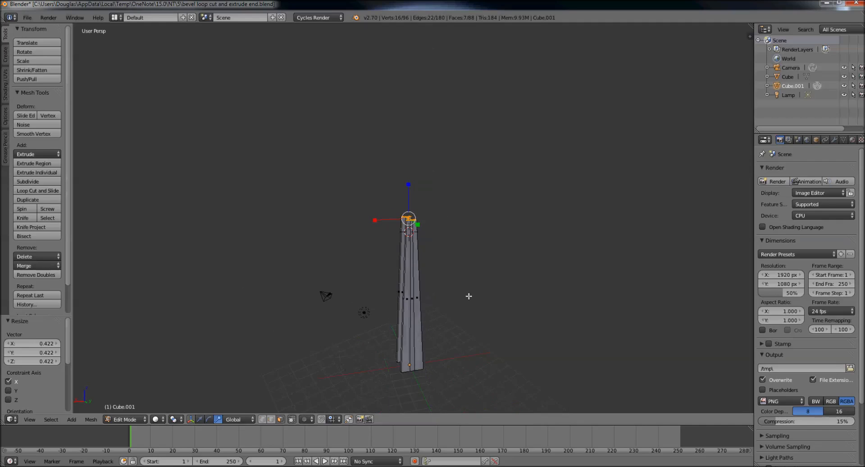
middle_drag(491, 327, 529, 247)
scroll(514, 279, up, 4)
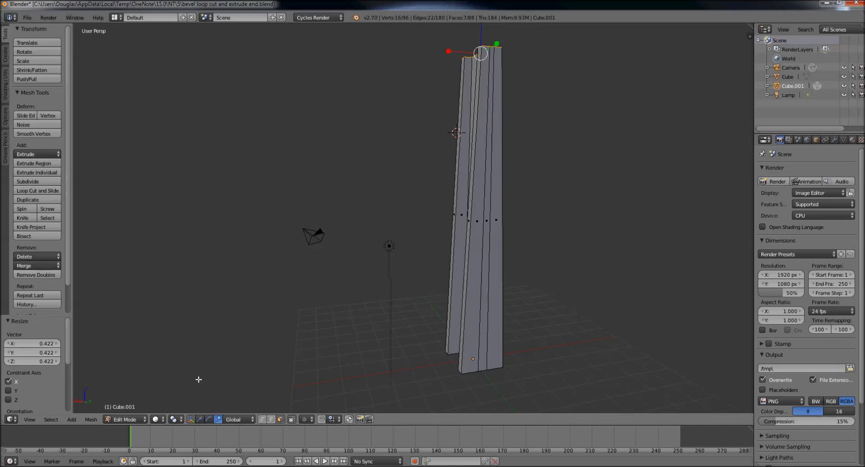
Reveal all hidden geometry of the post mesh.
click(91, 419)
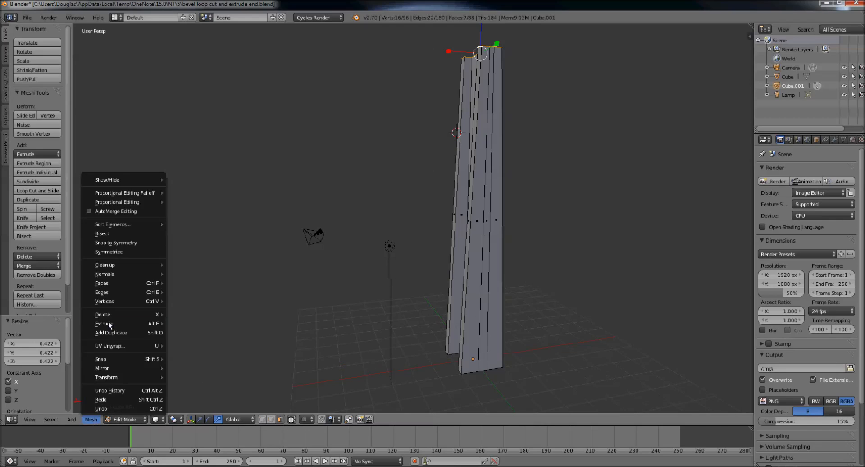
mouse_move(132, 179)
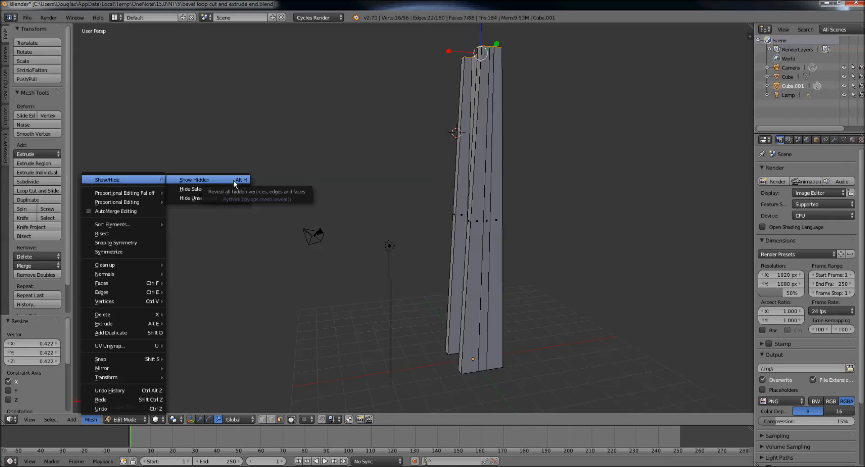
click(208, 180)
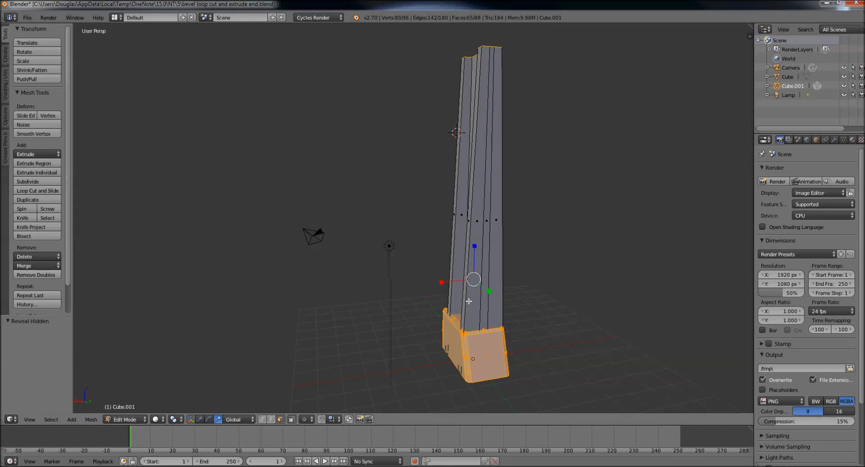
Inspect the complete post with its base block from several sides and compare it with the reference.
middle_drag(529, 266, 429, 257)
scroll(455, 266, down, 5)
middle_drag(484, 273, 529, 320)
scroll(528, 320, up, 4)
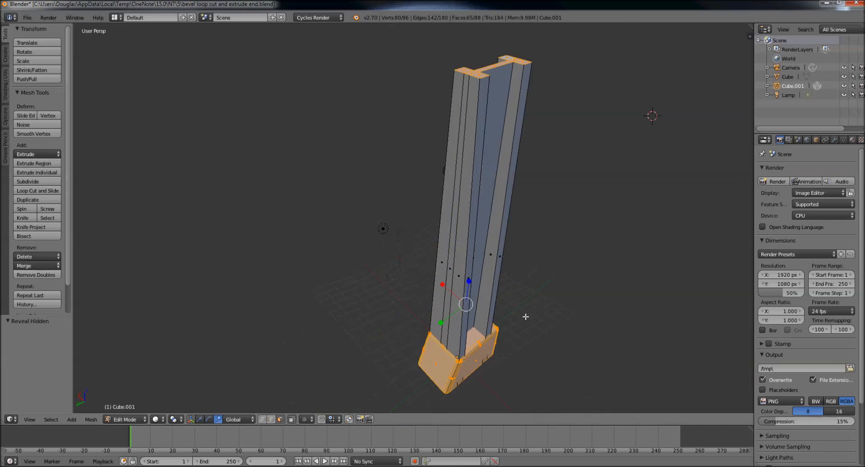
scroll(529, 313, up, 3)
middle_drag(523, 294, 494, 279)
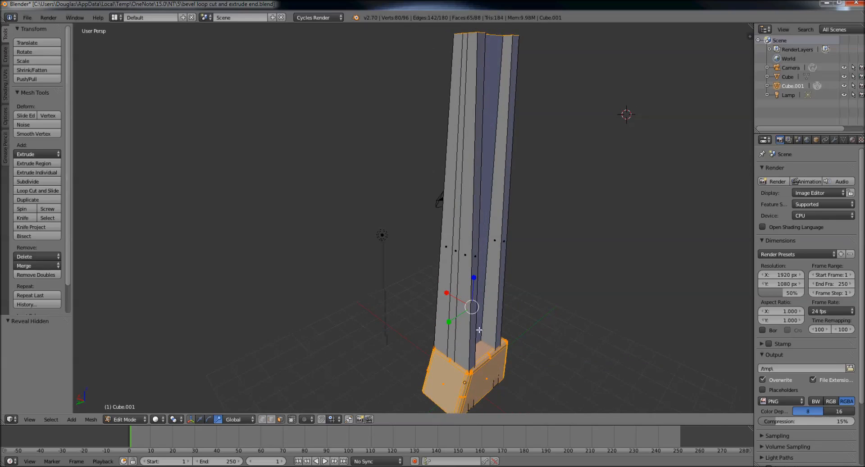
mouse_move(523, 334)
middle_down()
mouse_move(483, 328)
mouse_move(536, 339)
middle_up()
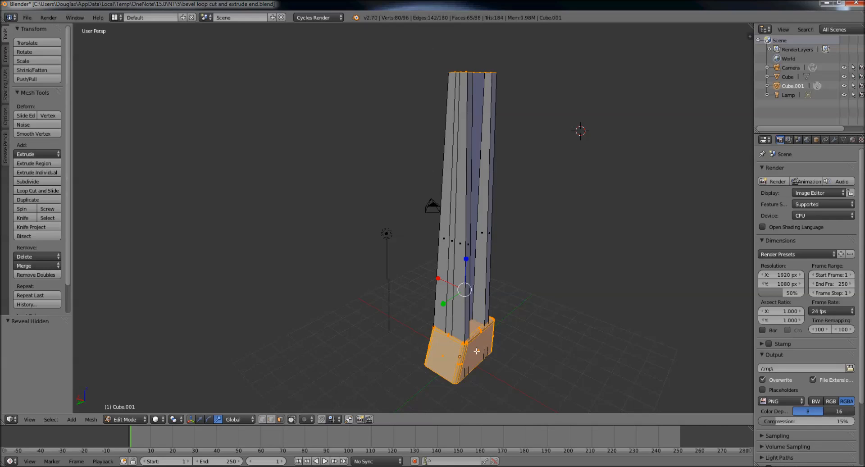
drag(864, 49, 297, 11)
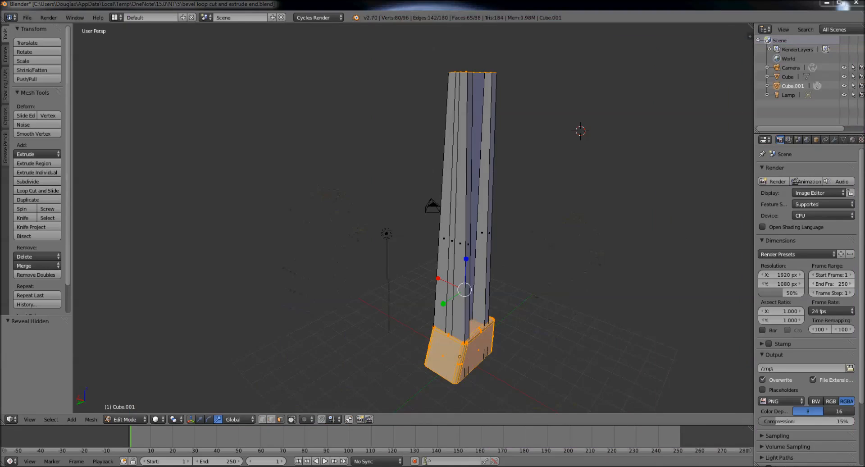
Find the 3D View: Screencast Keys add-on by searching for "scr" and enable it in the user preferences.
click(750, 36)
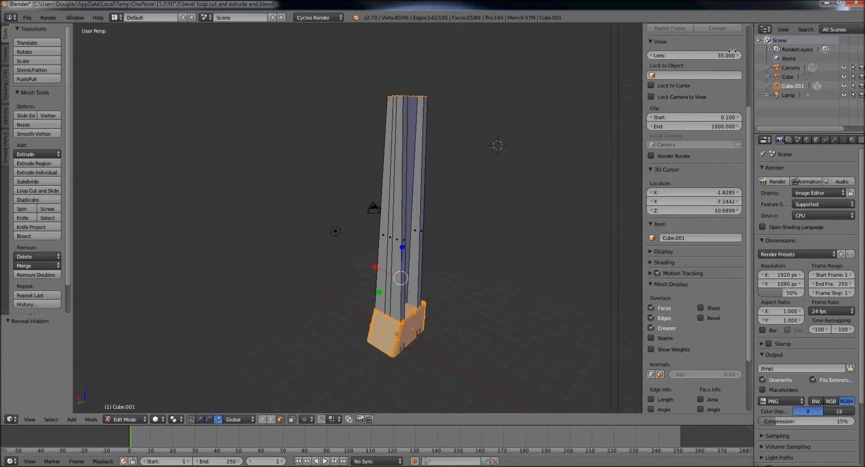
scroll(716, 305, down, 4)
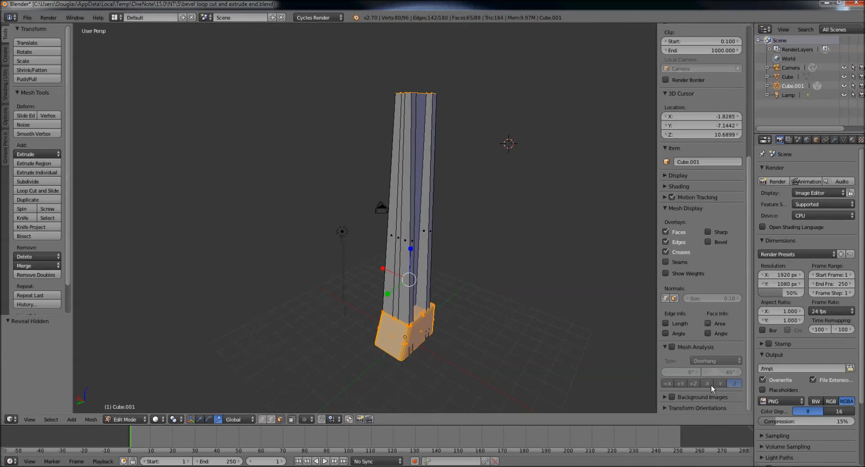
click(27, 17)
click(69, 119)
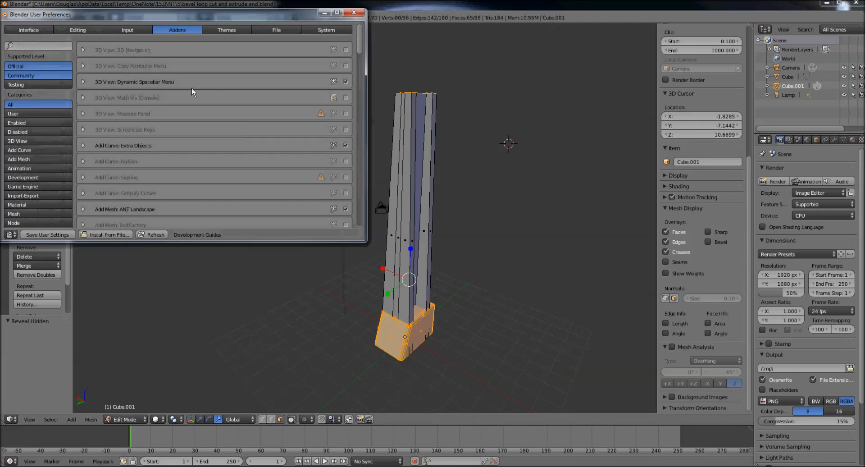
click(39, 45)
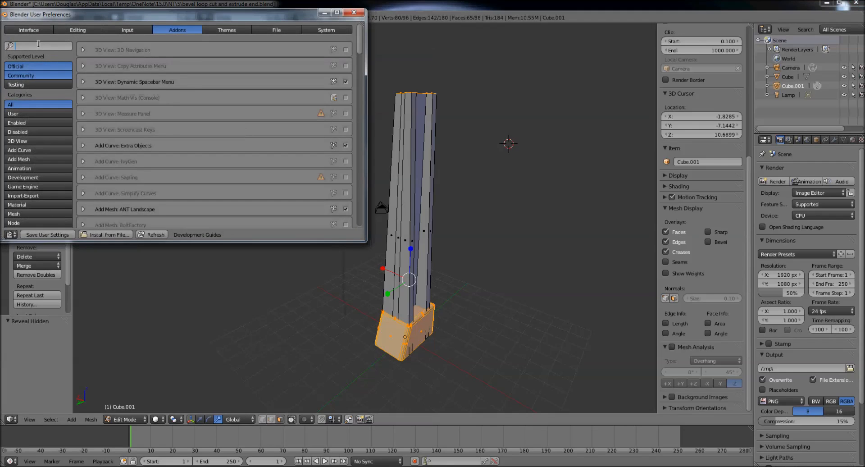
text(scr)
click(349, 51)
click(346, 50)
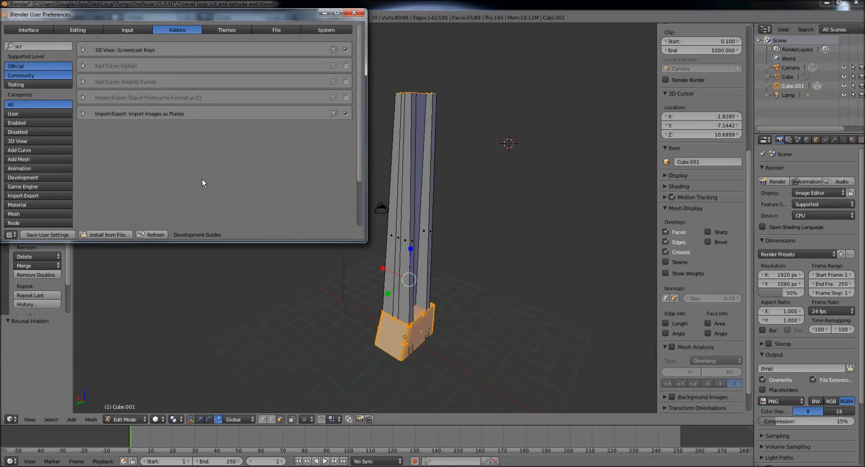
click(355, 12)
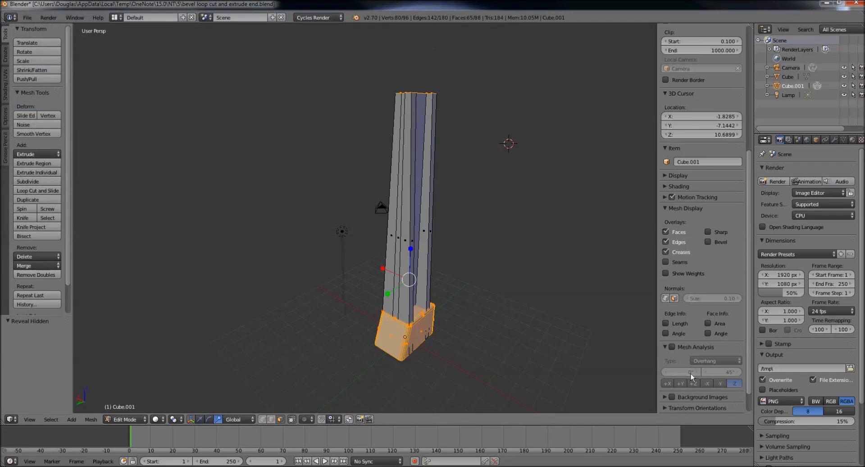
Start the Screencast Keys display in the 3D view and hide the properties sidebar.
scroll(689, 377, down, 2)
click(693, 402)
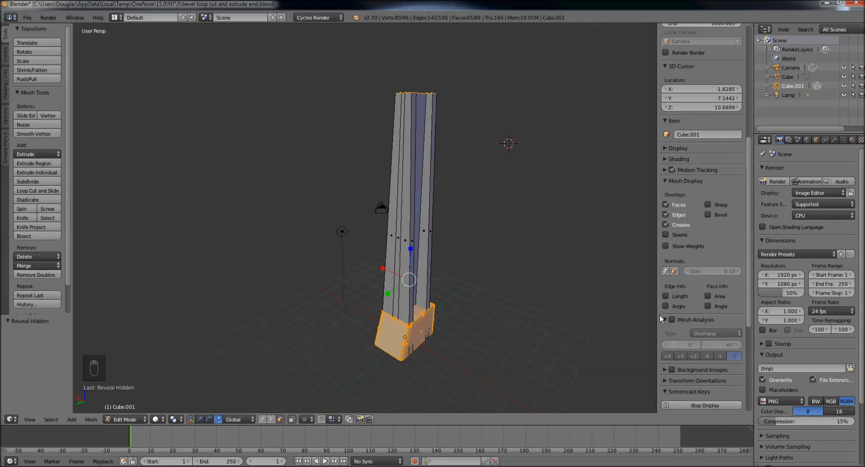
drag(658, 316, 757, 300)
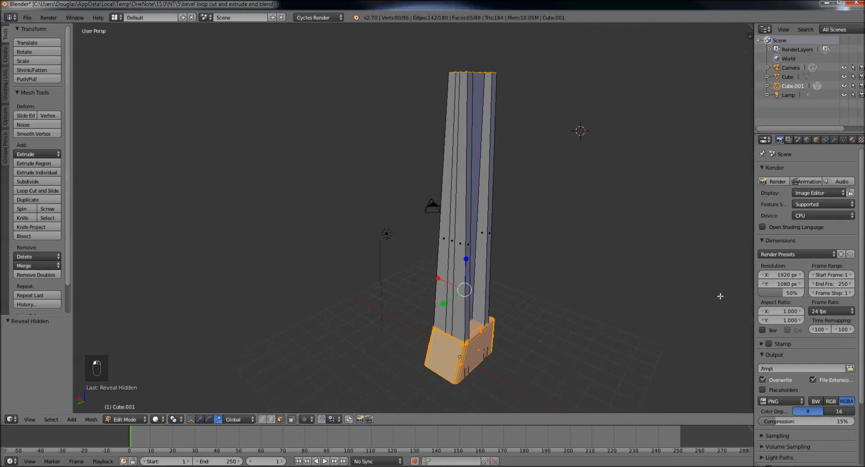
Select all linked geometry of the upright I-beam, leaving the base block unselected.
middle_drag(559, 321, 510, 237)
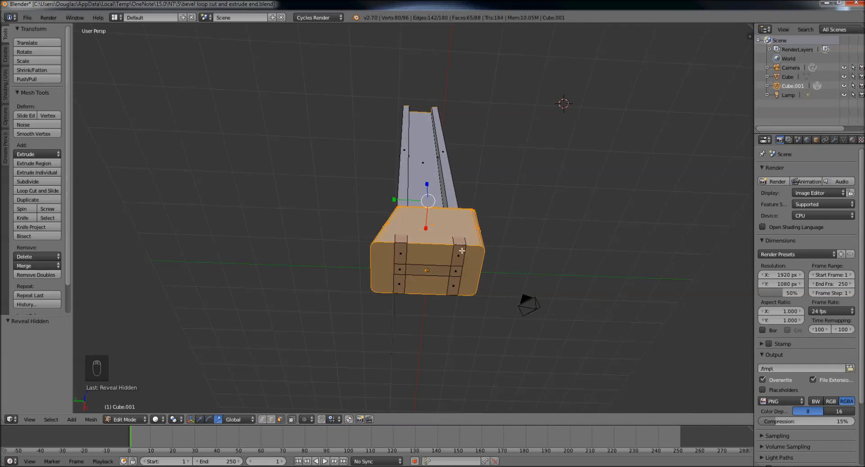
middle_drag(496, 246, 530, 327)
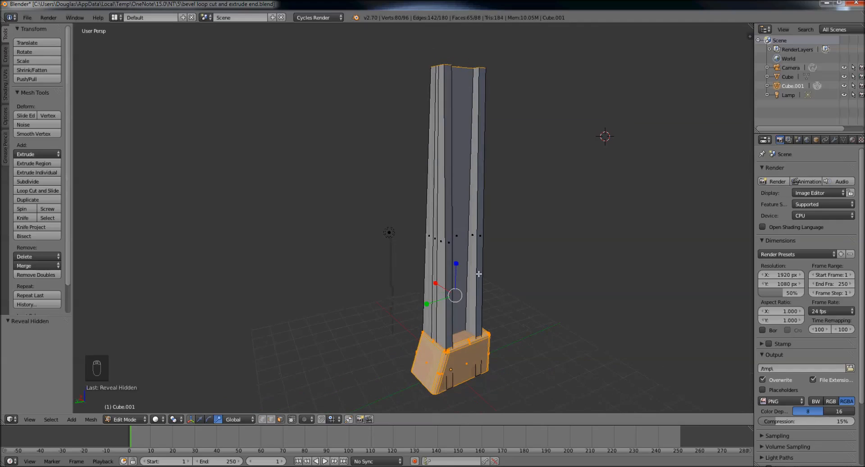
right_click(459, 228)
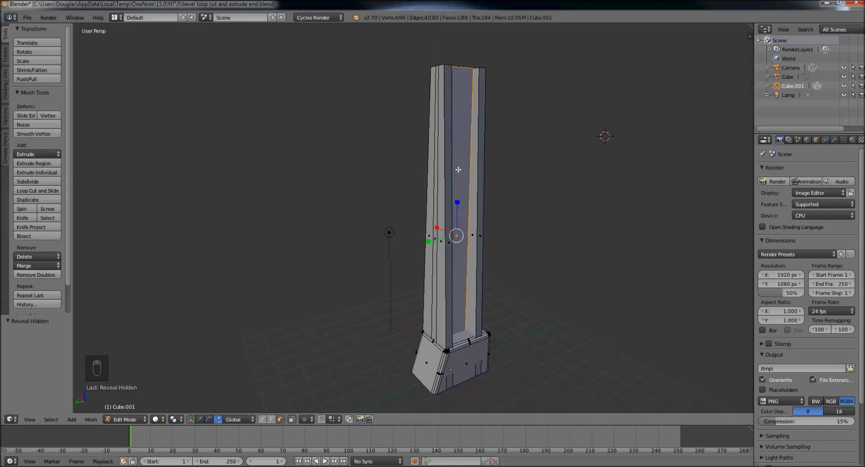
key(l)
middle_drag(527, 212, 508, 211)
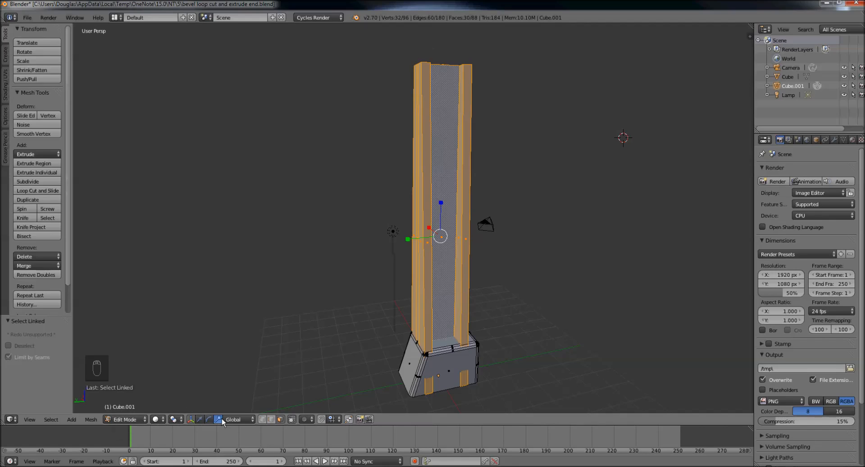
Raise the selected I-beam about 1.93 units along Z above the base block.
click(200, 419)
drag(440, 208, 447, 163)
middle_drag(524, 317, 441, 290)
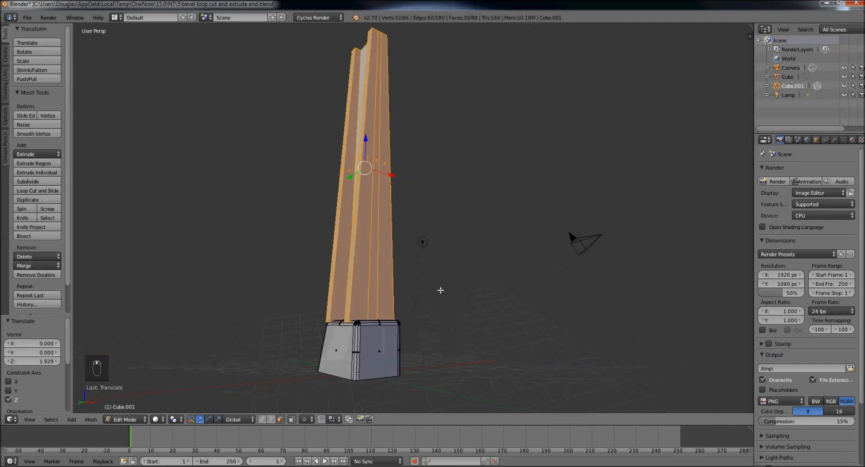
Select all linked geometry of the base block and enlarge it along X, and along Y by a factor of about 1.625.
scroll(415, 353, up, 5)
shift+middle_drag(423, 355, 479, 259)
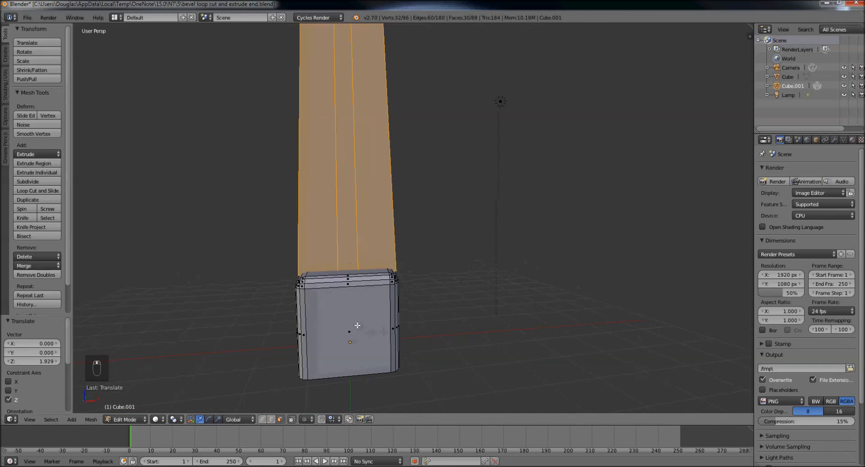
right_click(352, 325)
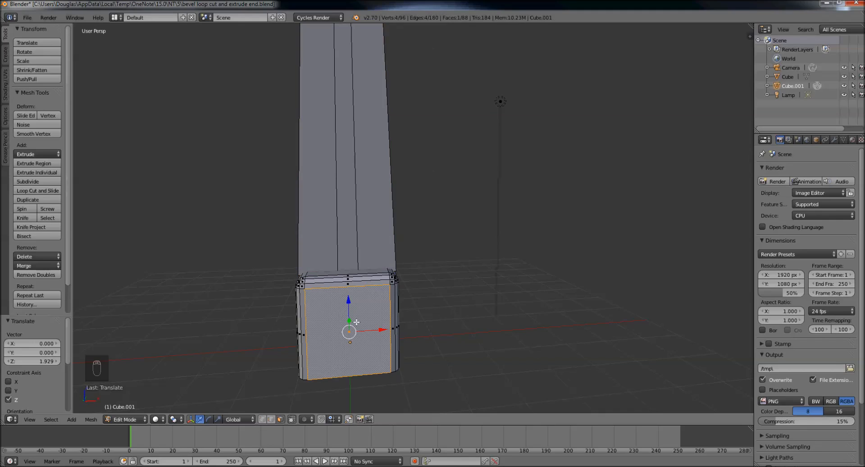
key(l)
middle_drag(358, 324, 404, 330)
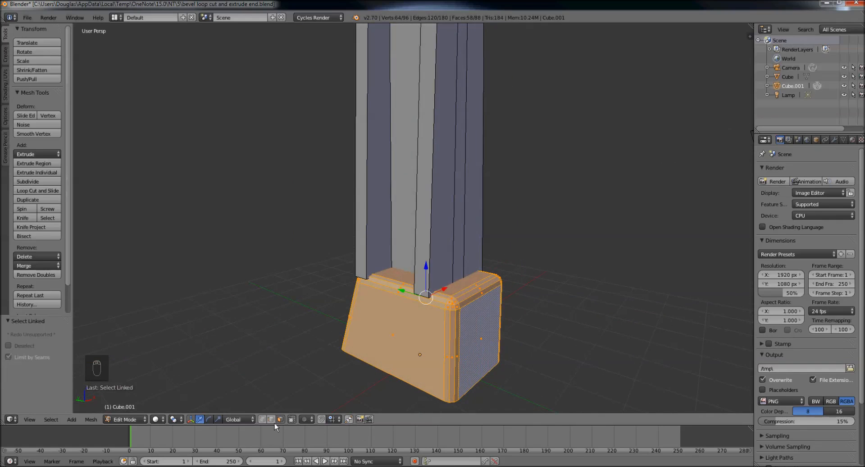
click(217, 419)
drag(448, 289, 468, 289)
drag(401, 290, 392, 286)
middle_drag(392, 285, 575, 311)
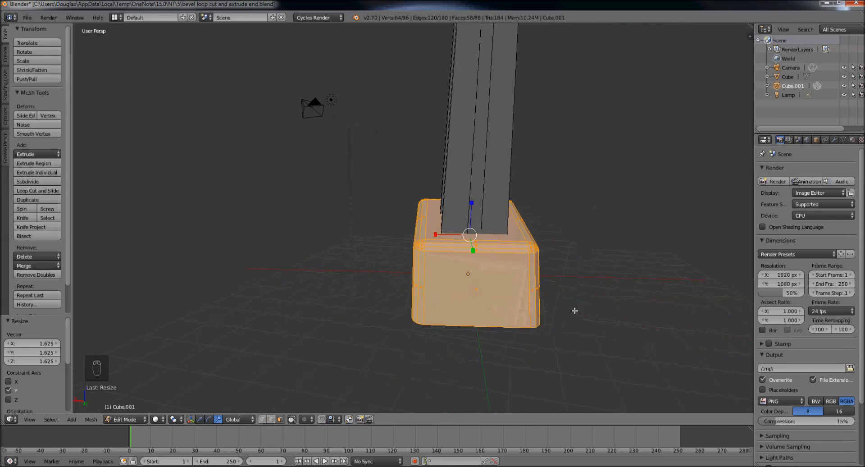
Select the three top faces of one I-beam flange and move them about 0.68 units along Y towards the opposite flange.
scroll(566, 301, down, 4)
middle_drag(570, 253, 415, 297)
scroll(474, 235, down, 4)
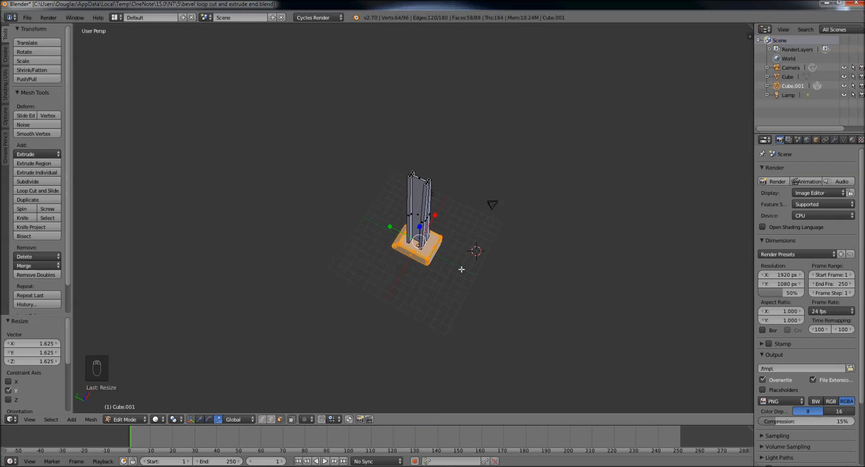
scroll(456, 260, up, 6)
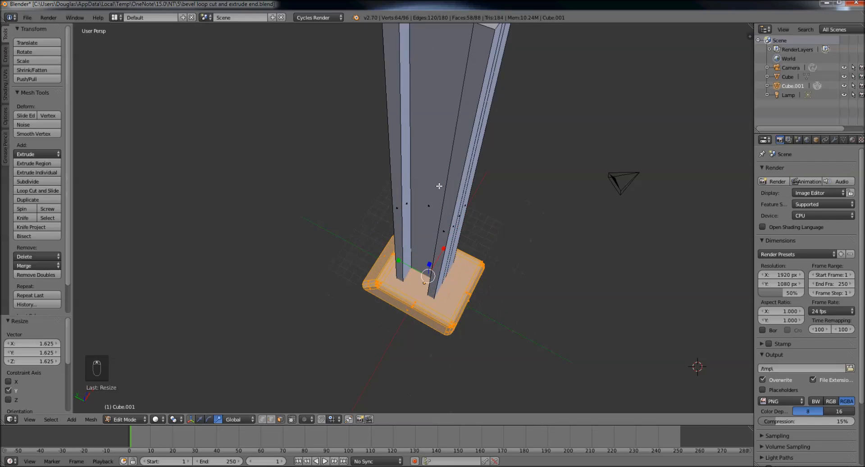
middle_drag(441, 185, 443, 209)
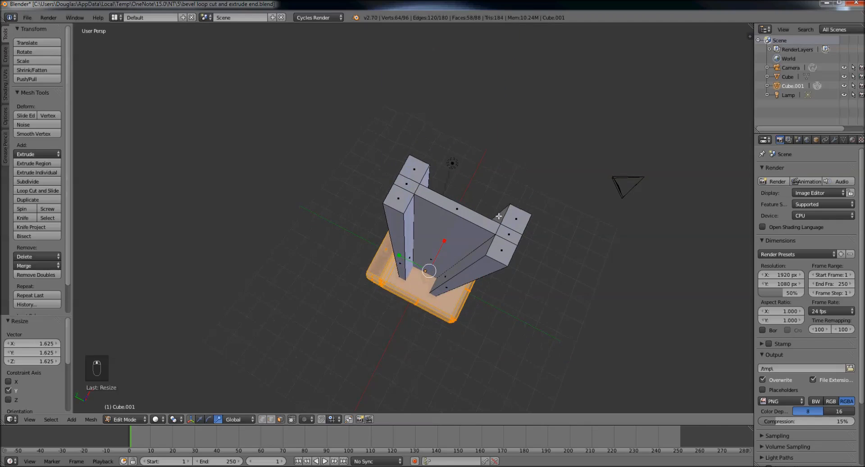
right_click(502, 251)
shift+right_click(512, 232)
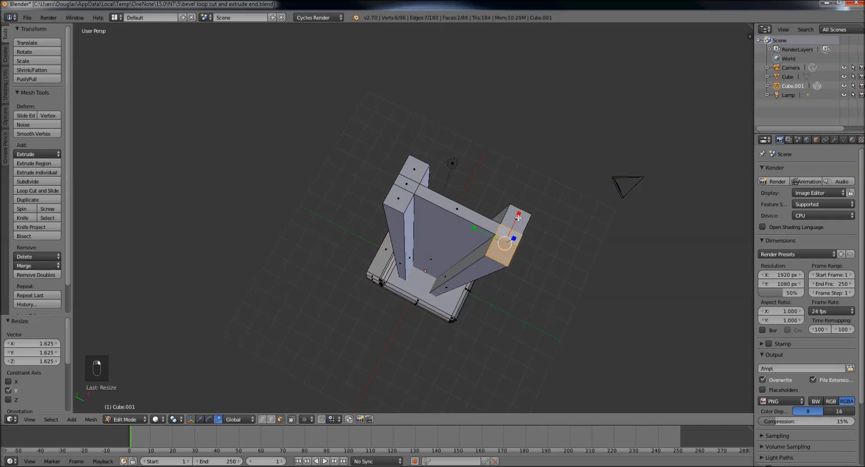
shift+right_click(519, 217)
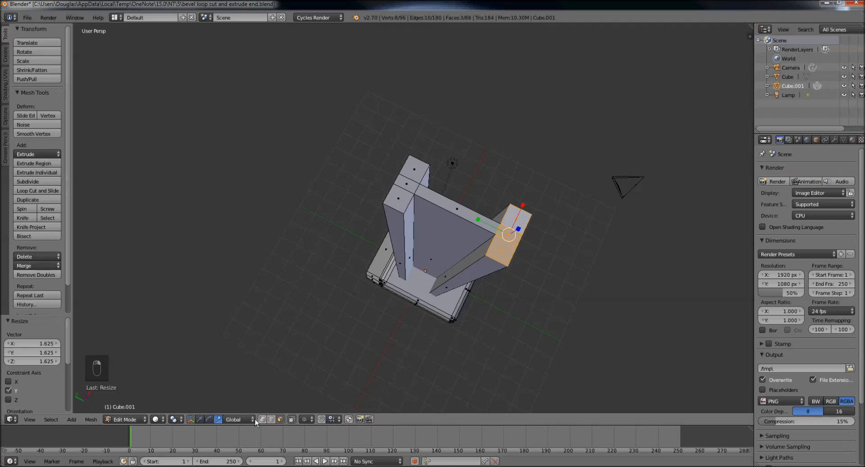
click(201, 420)
drag(487, 225, 441, 205)
middle_drag(541, 255, 539, 207)
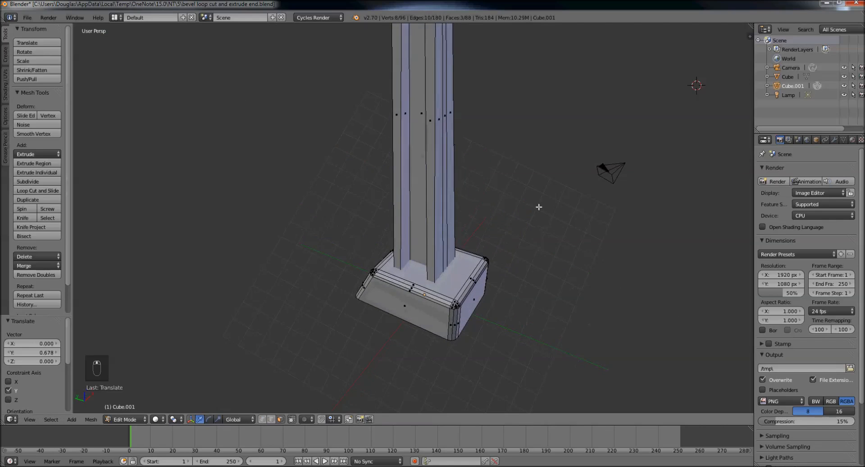
Inspect the tapered post and its enlarged base from several sides and distances.
scroll(521, 217, down, 2)
middle_drag(480, 233, 495, 220)
scroll(510, 215, down, 2)
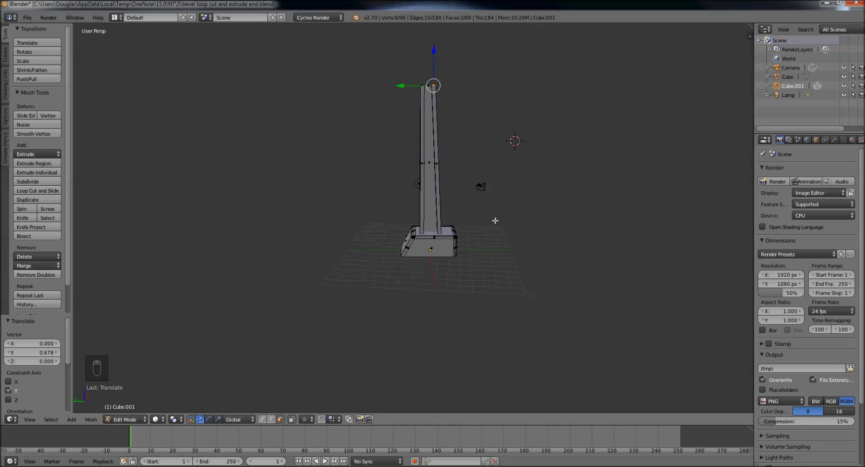
middle_drag(423, 224, 583, 224)
scroll(494, 228, up, 4)
middle_drag(494, 228, 408, 203)
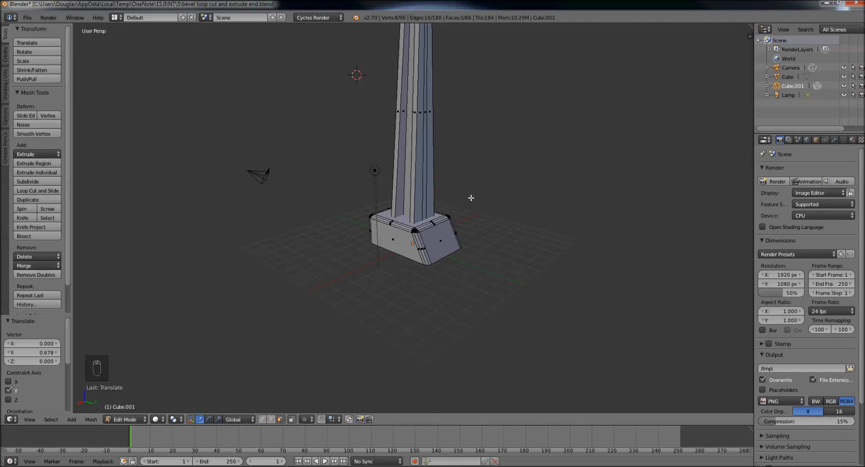
scroll(481, 197, down, 4)
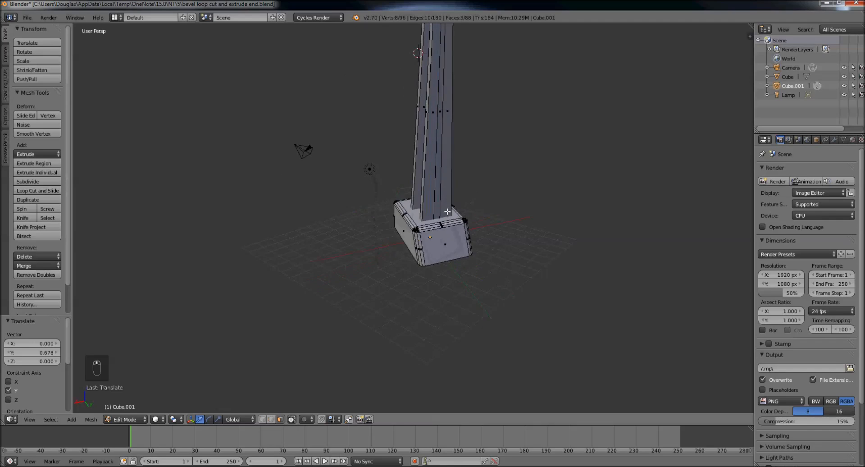
middle_drag(488, 184, 476, 202)
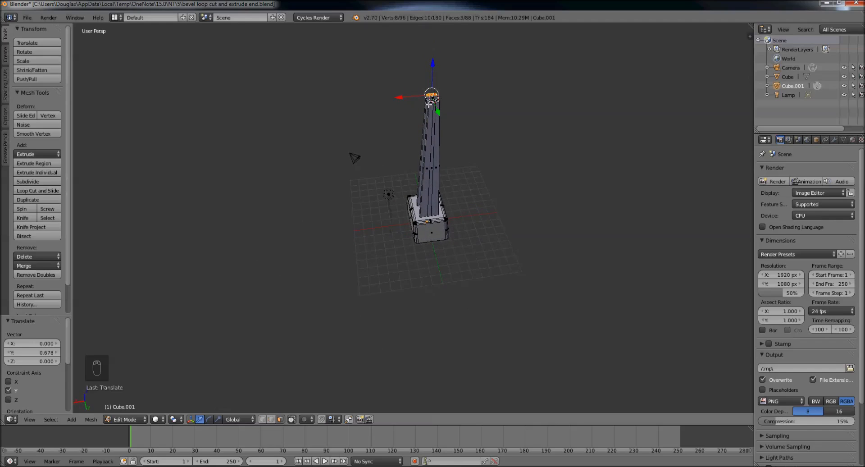
middle_drag(482, 160, 466, 134)
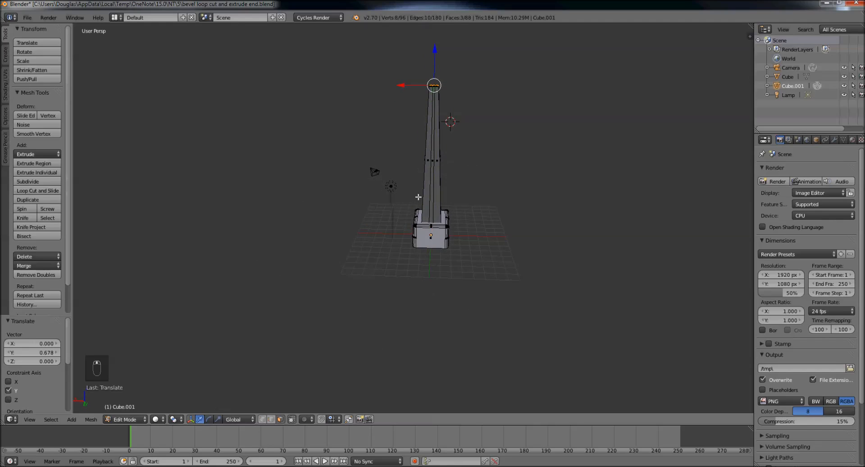
Leave Edit Mode and return to Object Mode.
click(135, 419)
click(131, 408)
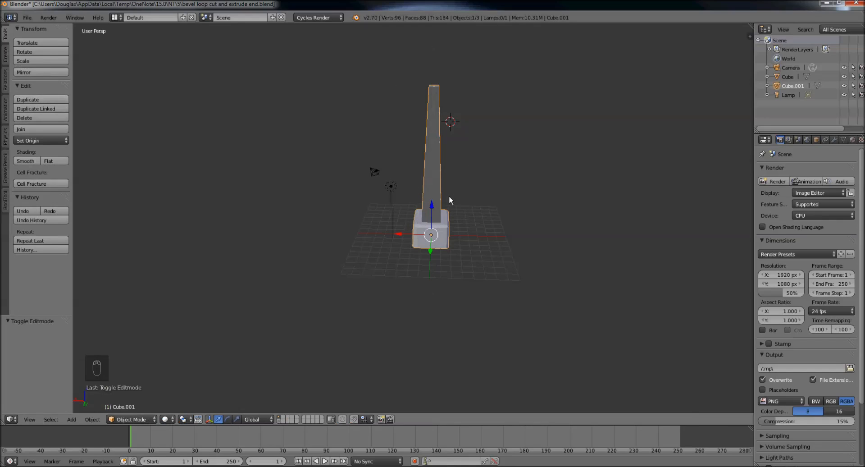
key(ctrl+d)
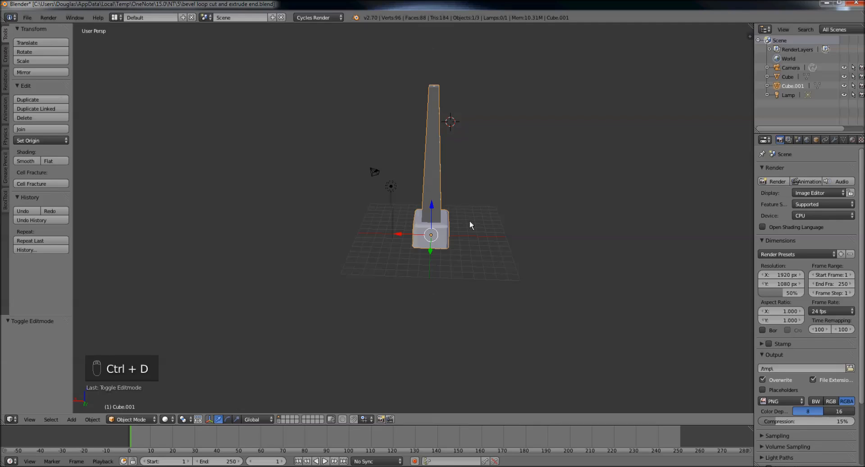
drag(403, 234, 422, 235)
right_click(426, 236)
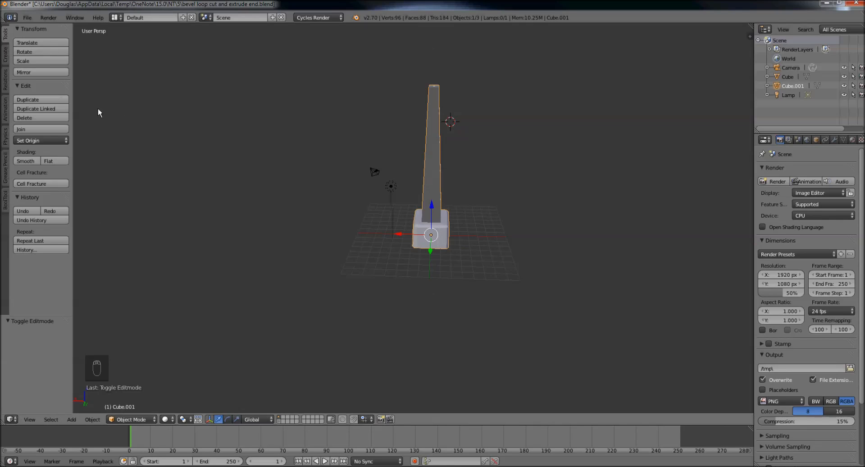
Duplicate the fence post and move the copy about -6.96 units along X.
key(shift+d)
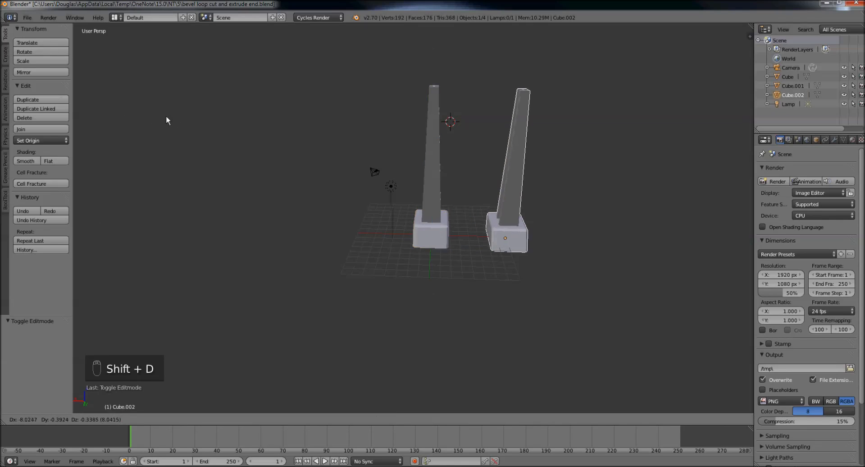
right_click(154, 116)
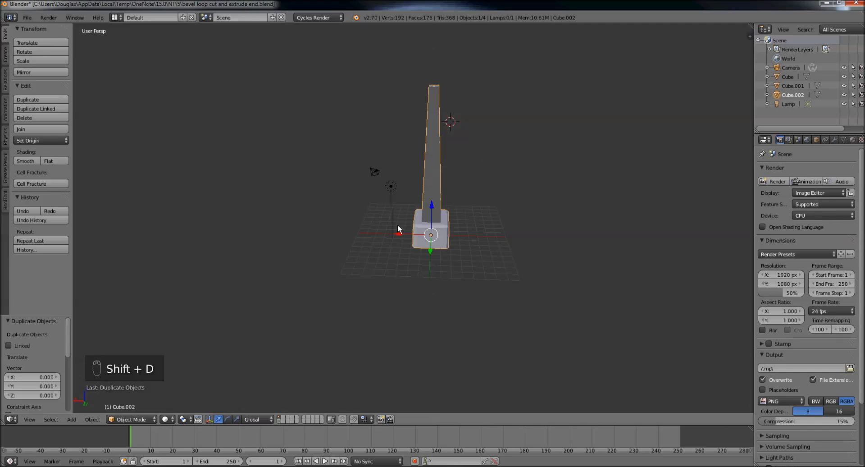
drag(401, 233, 466, 234)
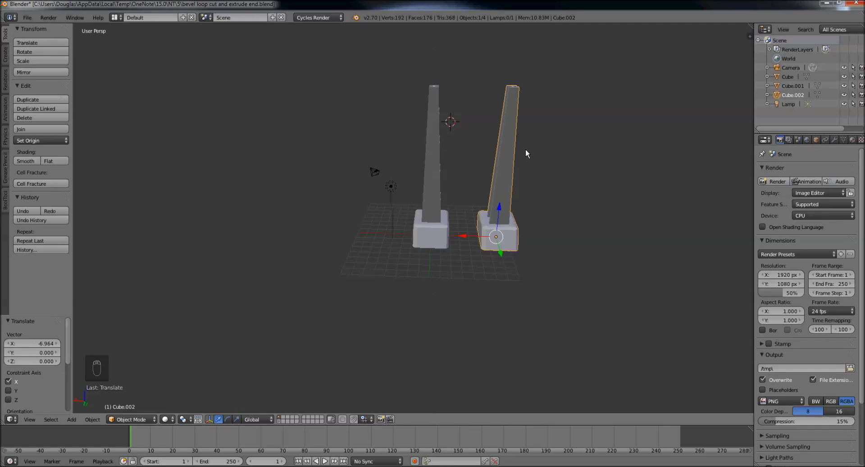
Select the original post and its copy in turn to identify their names in the object list.
middle_drag(481, 180, 480, 213)
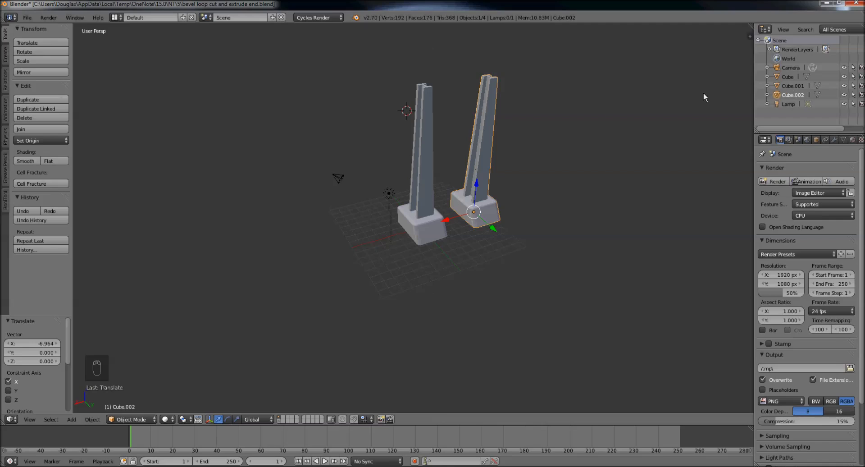
right_click(417, 161)
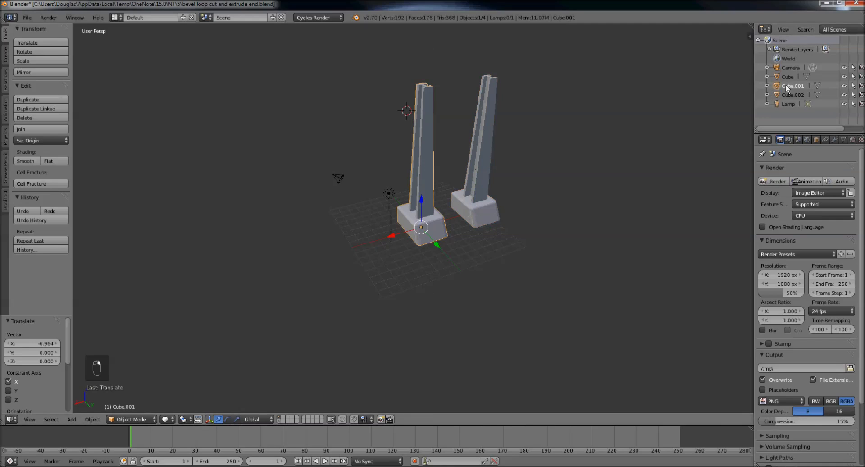
right_click(492, 180)
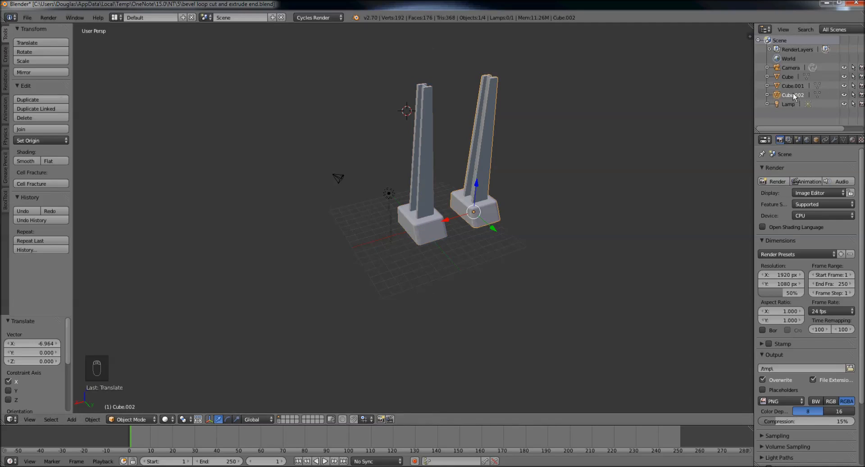
Show the layer holding the hollow box-shaped Cube object and rename that object Base.
click(785, 76)
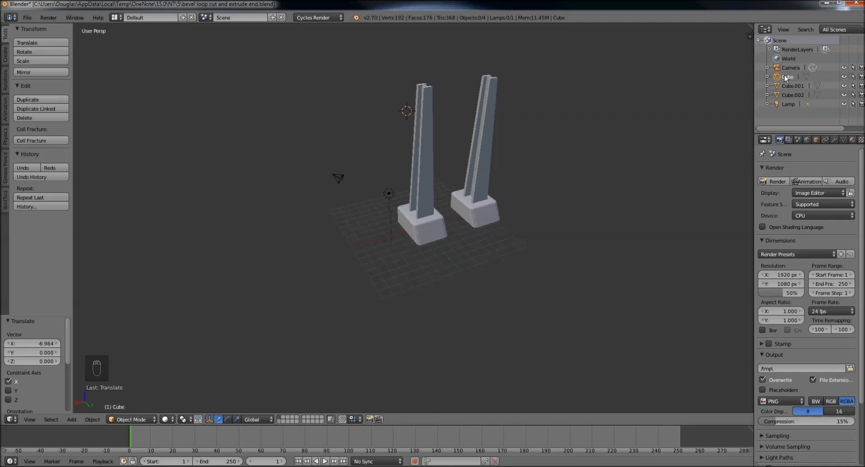
click(279, 420)
middle_drag(466, 330, 421, 331)
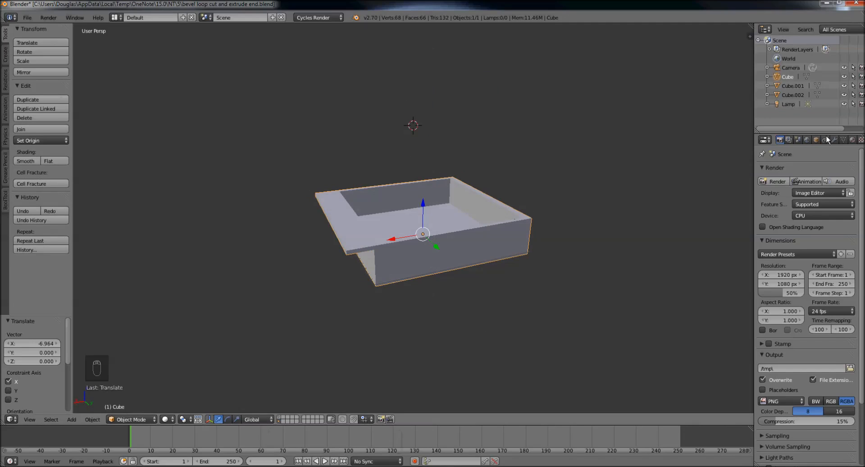
double_click(786, 77)
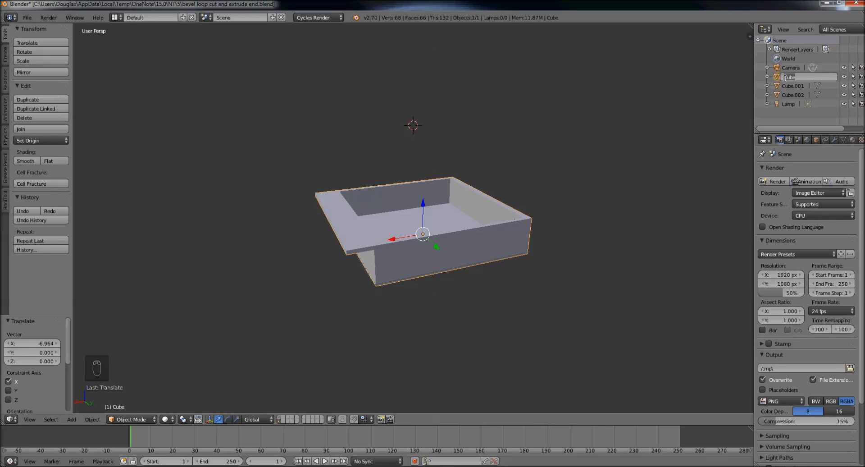
key(BackSpace)
key(Return)
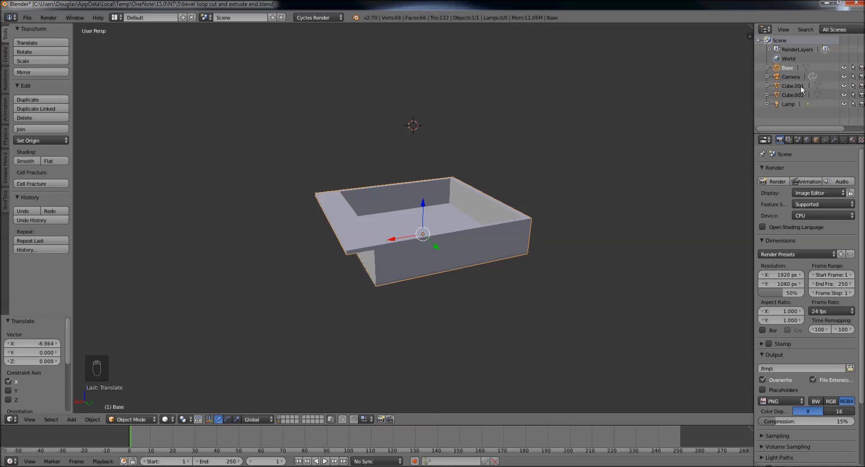
Return to the layer with the two posts and rename the original post Fence.
click(280, 420)
mouse_move(434, 278)
middle_down()
mouse_move(422, 280)
mouse_move(432, 281)
middle_up()
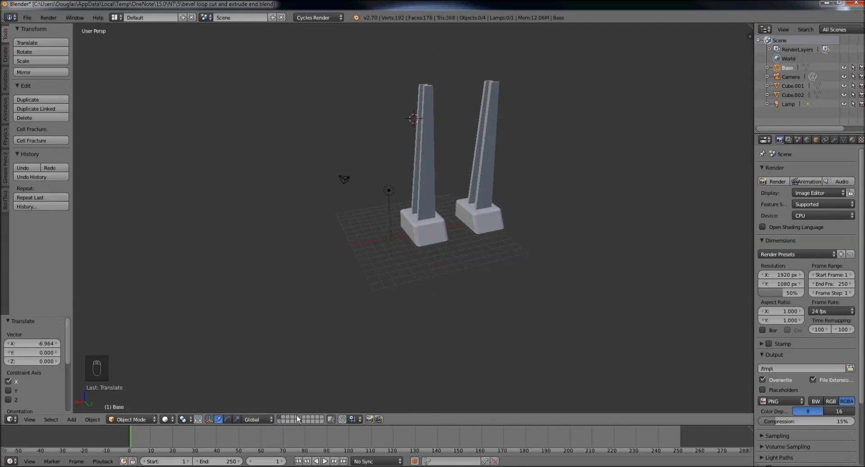
middle_drag(454, 218, 599, 200)
middle_drag(548, 190, 621, 152)
double_click(792, 86)
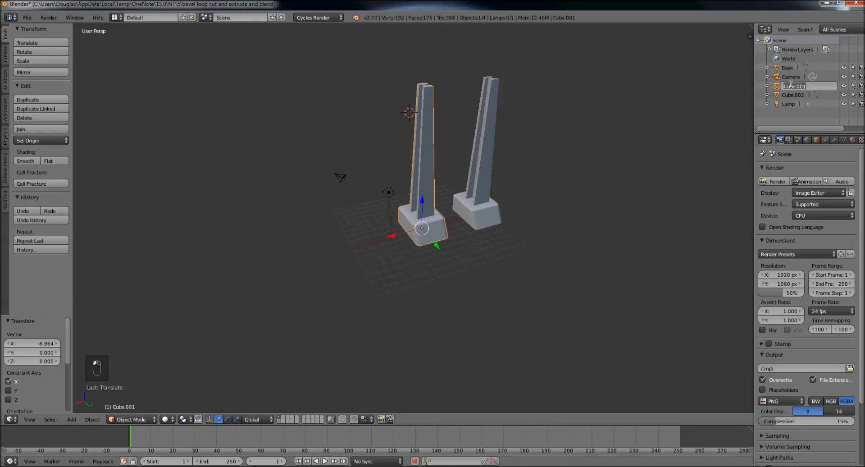
text(Fence)
key(Return)
Display the object properties of the duplicated post and compare their name field with that of the Fence object.
click(795, 86)
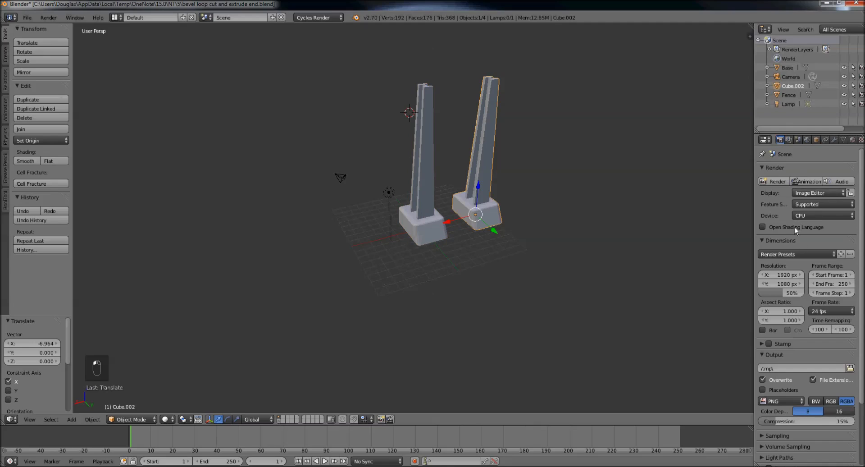
click(816, 140)
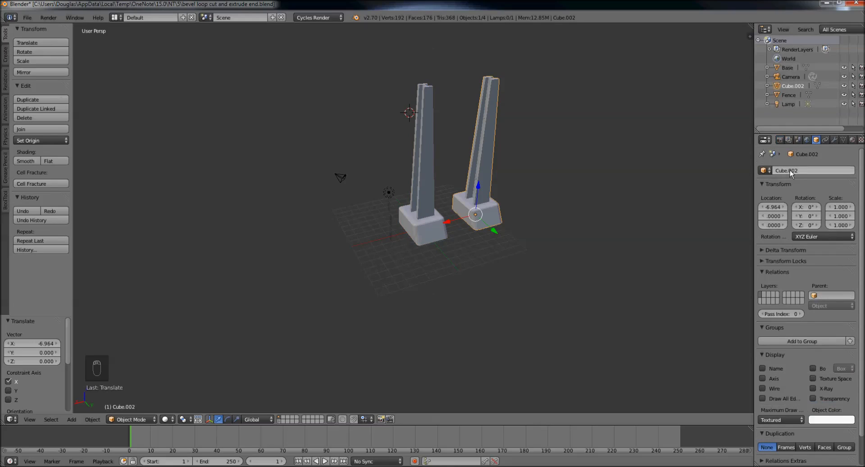
click(790, 95)
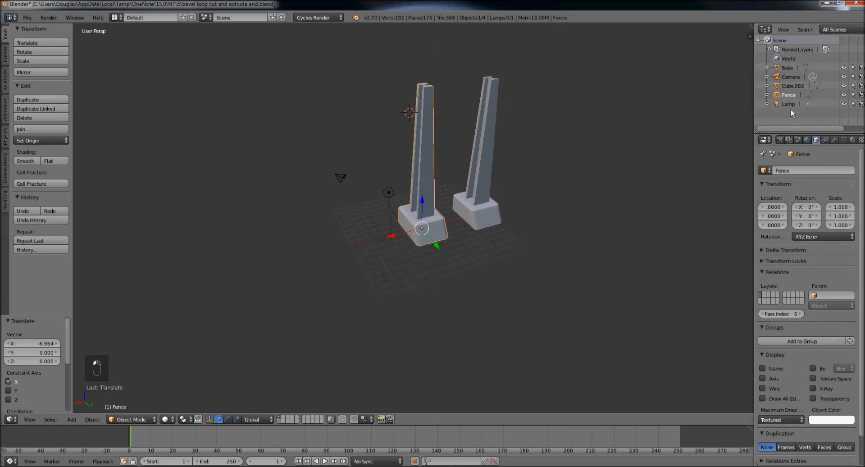
click(800, 85)
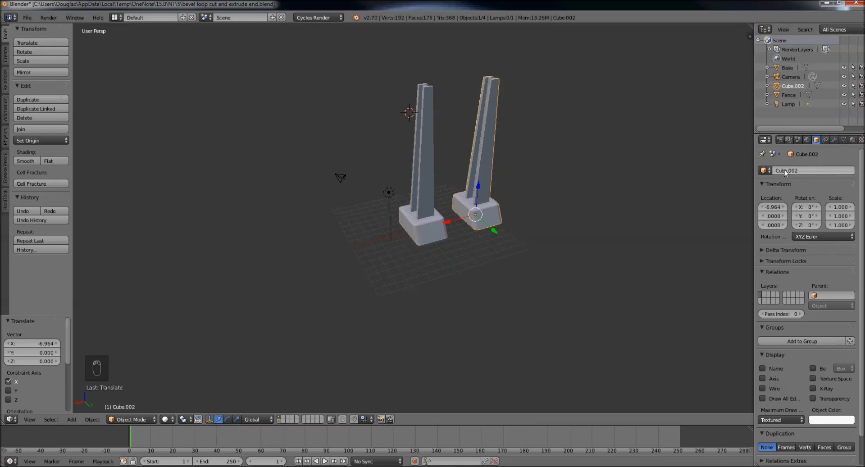
Rename the duplicated post object Cap.
double_click(799, 86)
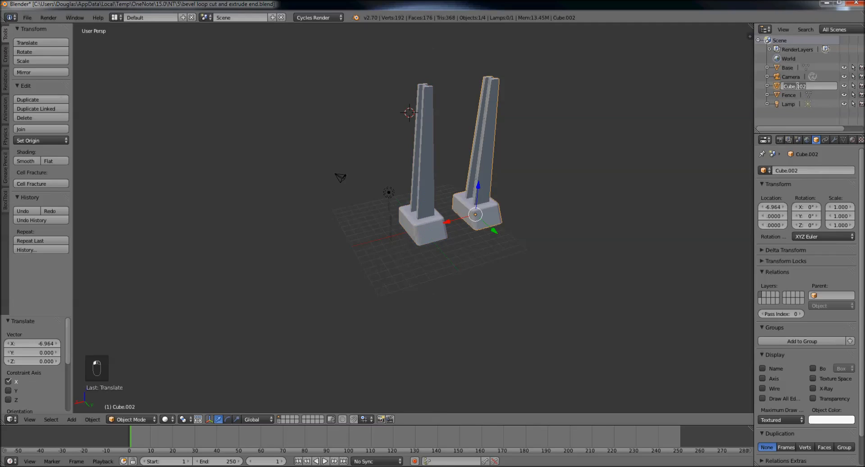
text(c)
key(Return)
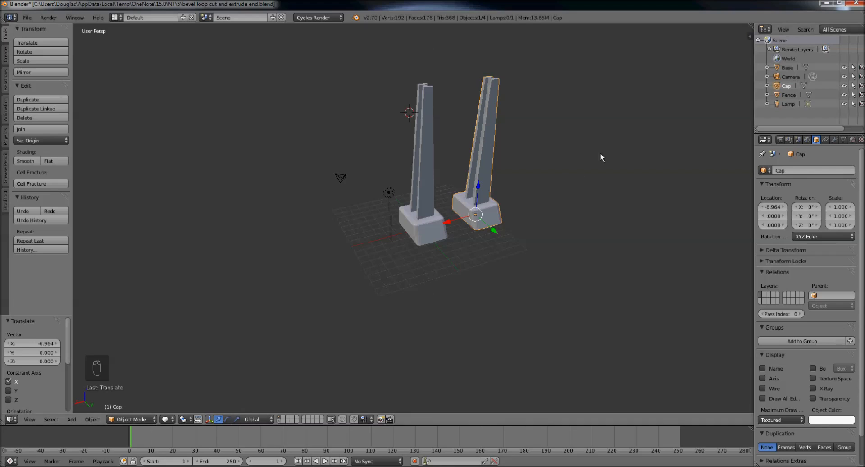
Select the original Fence post and switch it to Edit Mode.
mouse_move(613, 164)
middle_down()
mouse_move(585, 139)
mouse_move(604, 163)
middle_up()
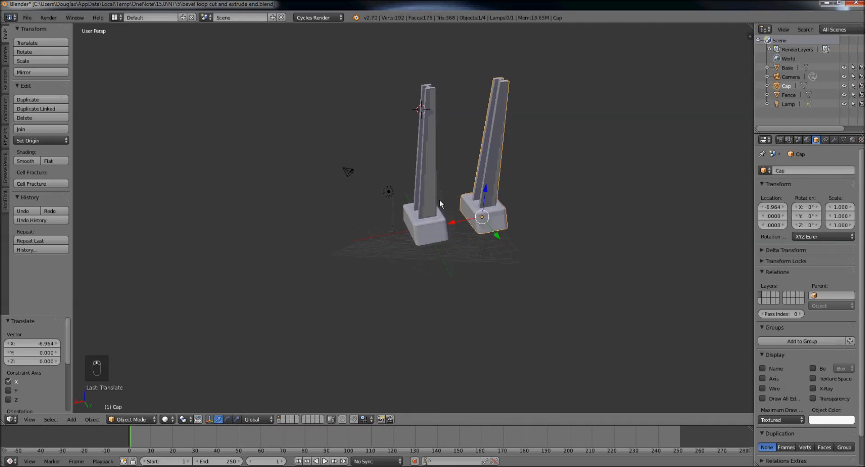
scroll(452, 207, up, 5)
middle_drag(451, 204, 433, 212)
right_click(433, 212)
middle_drag(519, 214, 471, 228)
scroll(472, 228, down, 2)
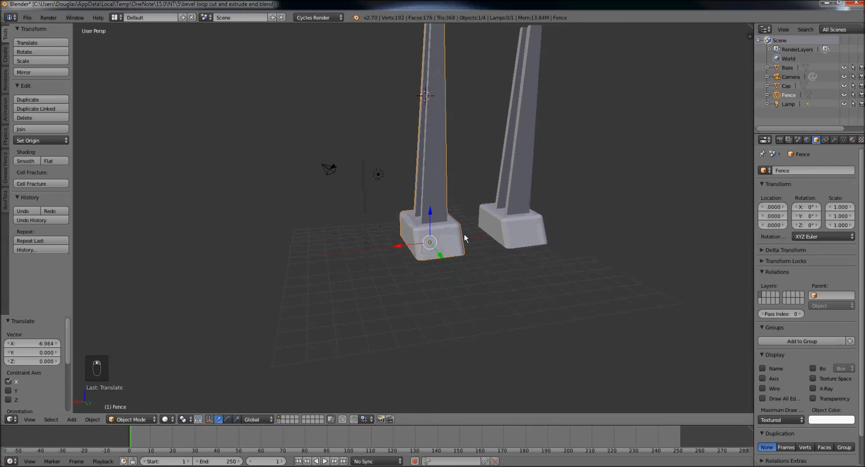
click(143, 418)
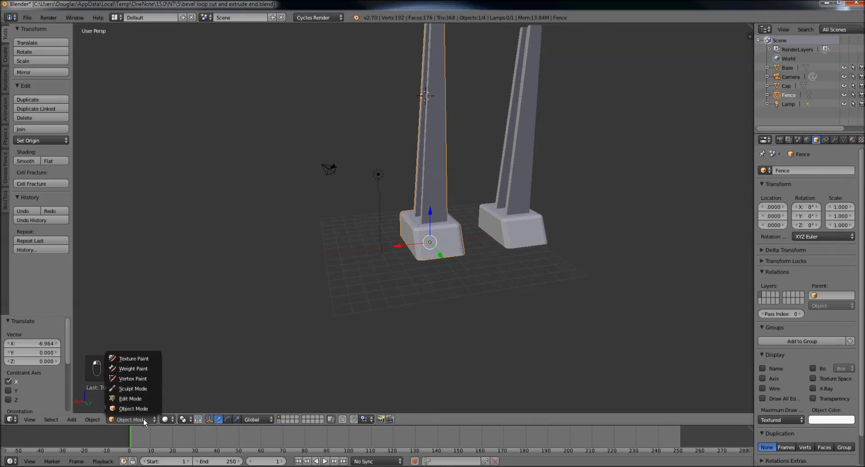
click(150, 399)
middle_drag(442, 249, 483, 245)
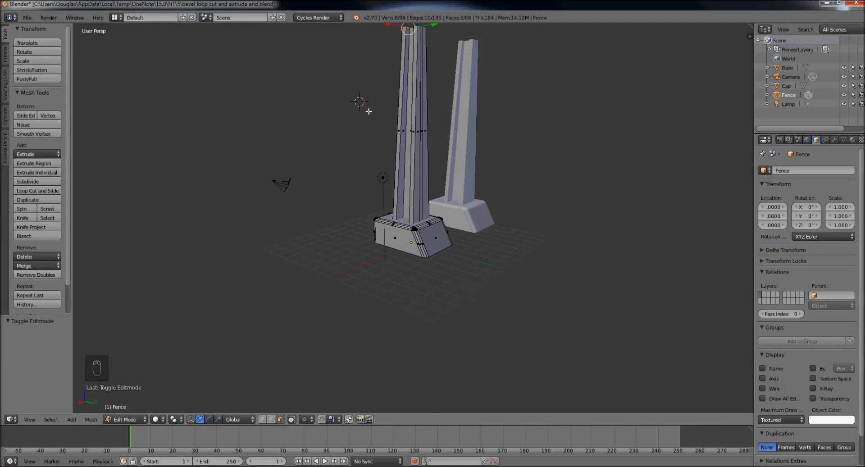
middle_drag(361, 103, 382, 120)
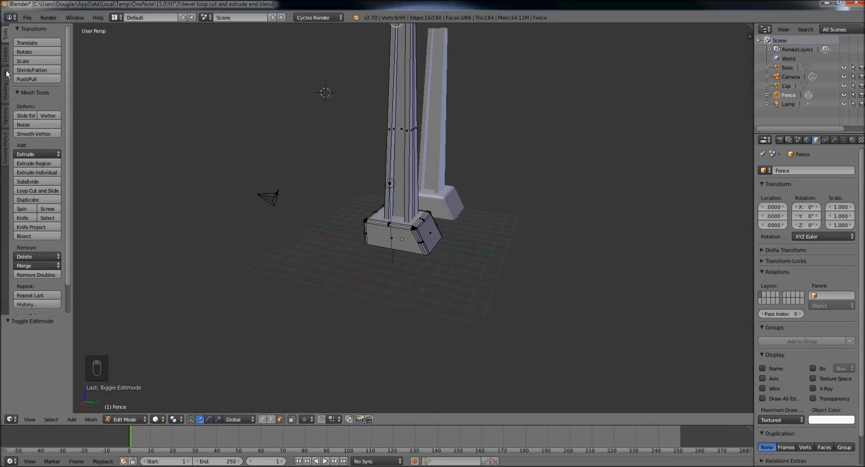
Display the mesh primitives, then check the Jurassic Park Fence reference photo in OneNote and return to Blender.
click(5, 55)
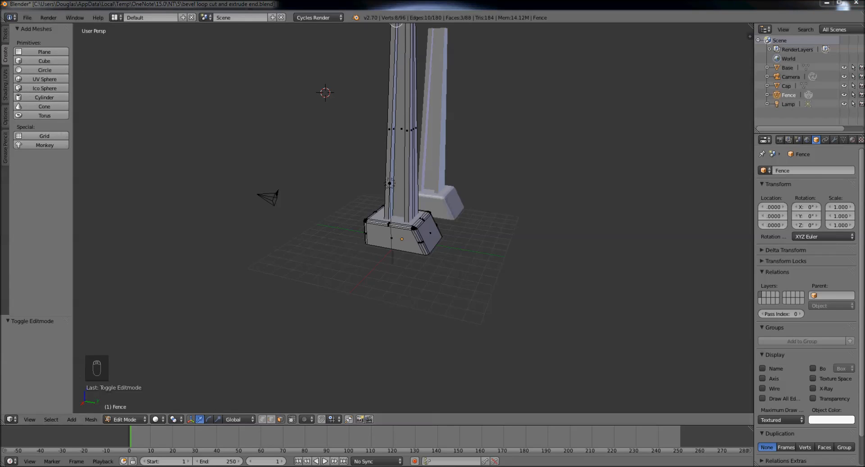
drag(864, 42, 413, 38)
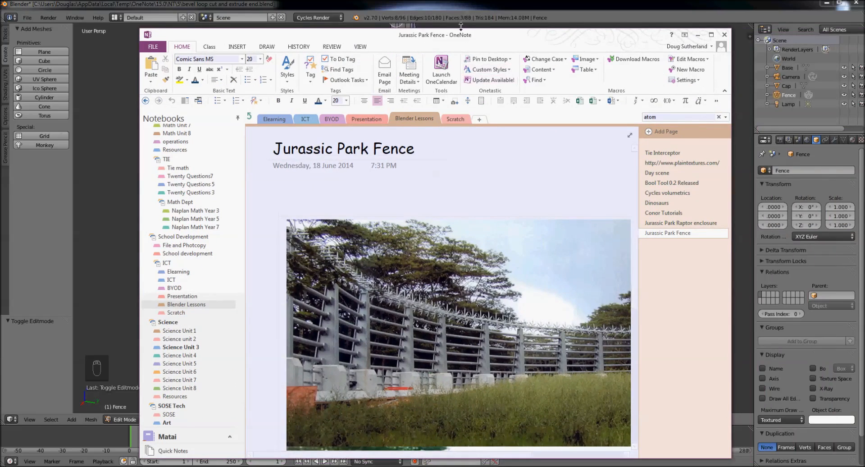
drag(458, 39, 864, 43)
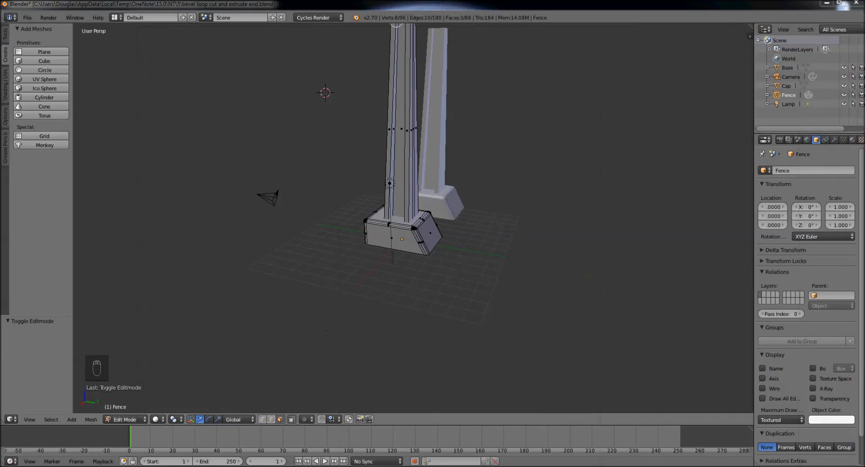
Select the recessed web face of the Fence post's I-beam and snap the 3D cursor to it.
middle_drag(487, 141, 401, 203)
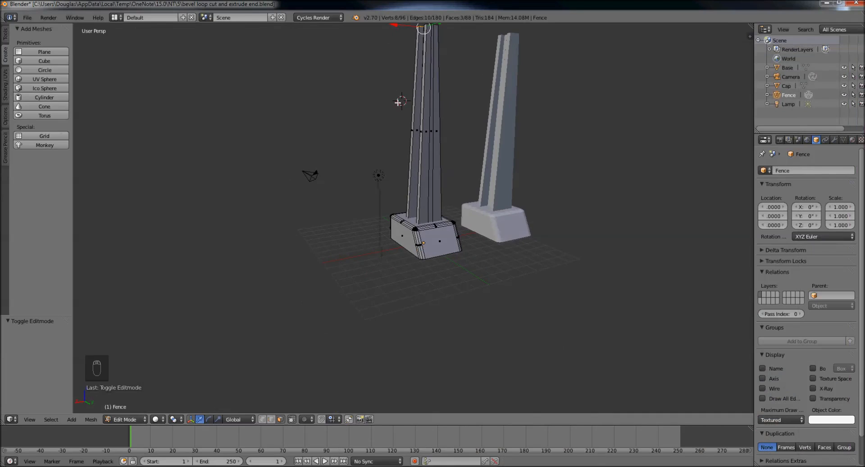
middle_drag(399, 102, 429, 129)
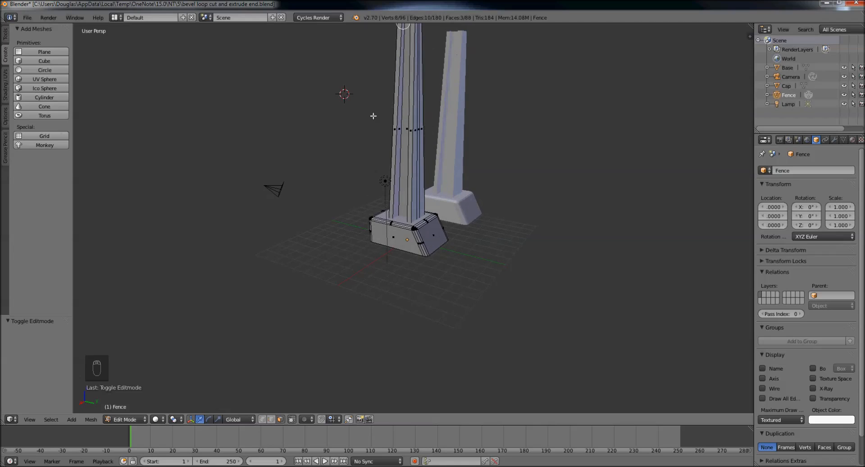
scroll(391, 129, up, 3)
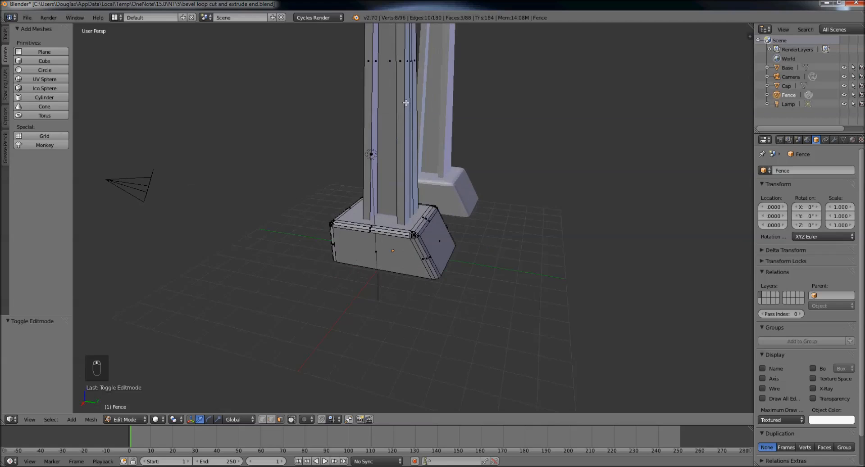
scroll(406, 102, down, 2)
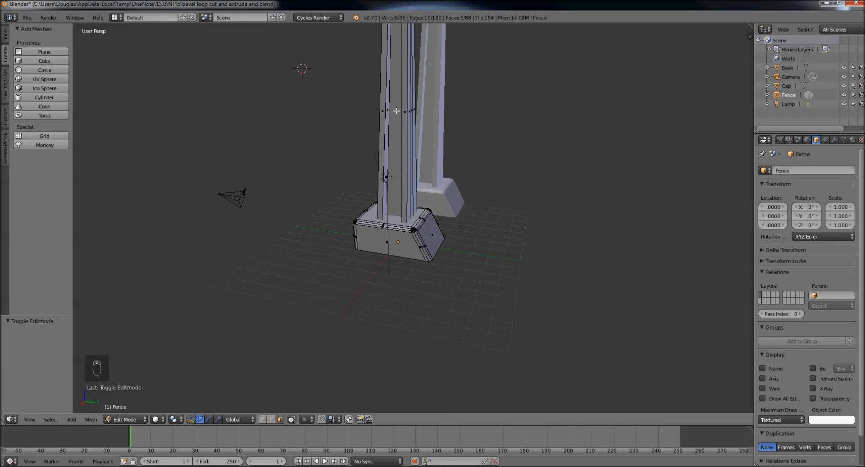
middle_drag(438, 140, 460, 145)
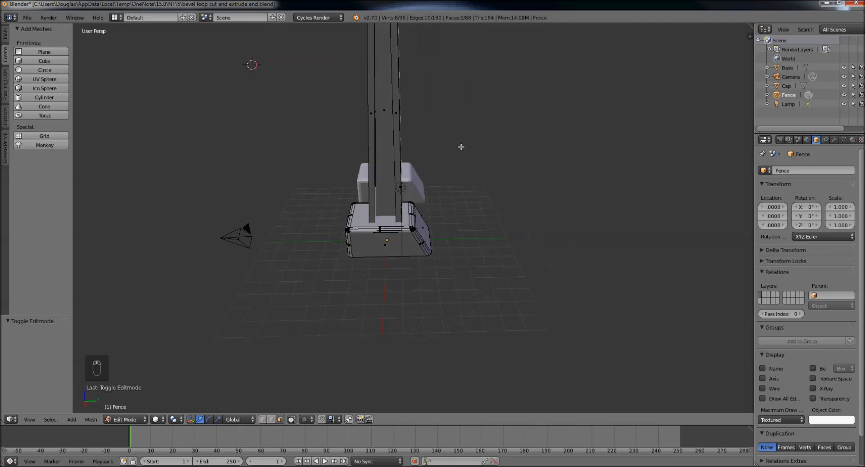
right_click(384, 110)
middle_drag(506, 124, 433, 163)
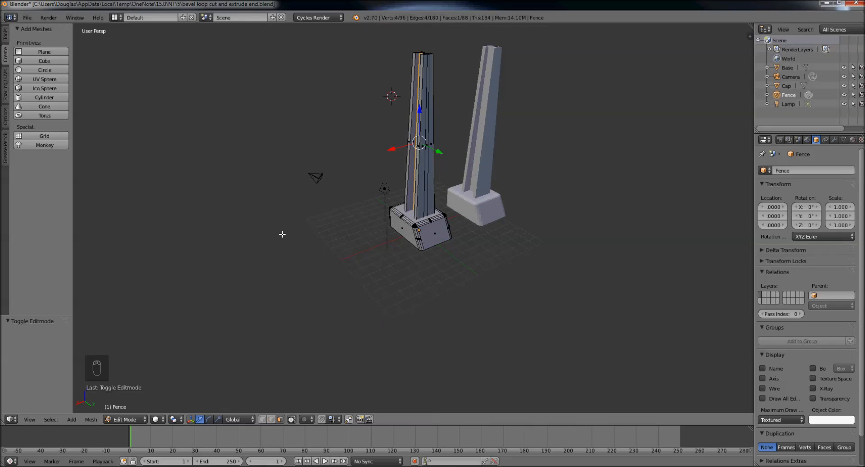
key(shift+s)
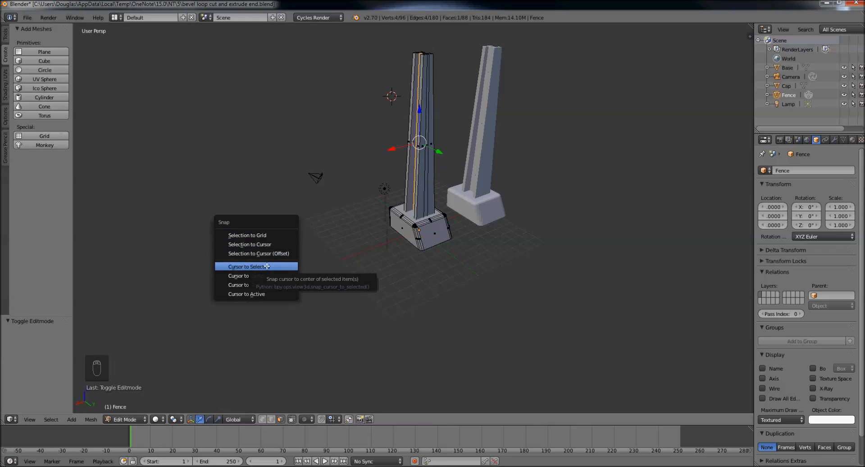
click(267, 266)
Switch to vertex selection, select a corner vertex at the top of the Fence post and snap the 3D cursor to it.
middle_drag(410, 190, 463, 195)
scroll(463, 195, up, 5)
shift+middle_drag(430, 119, 417, 245)
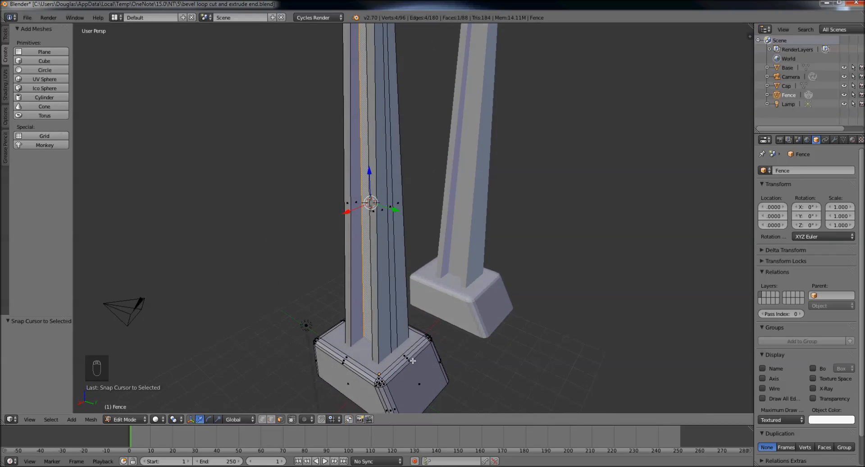
scroll(413, 361, down, 1)
click(262, 419)
middle_drag(385, 43, 399, 128)
right_click(383, 96)
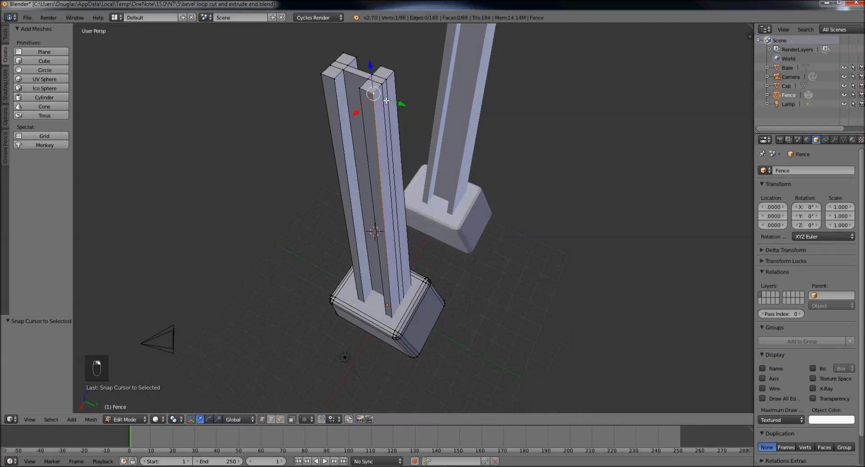
key(shift+s)
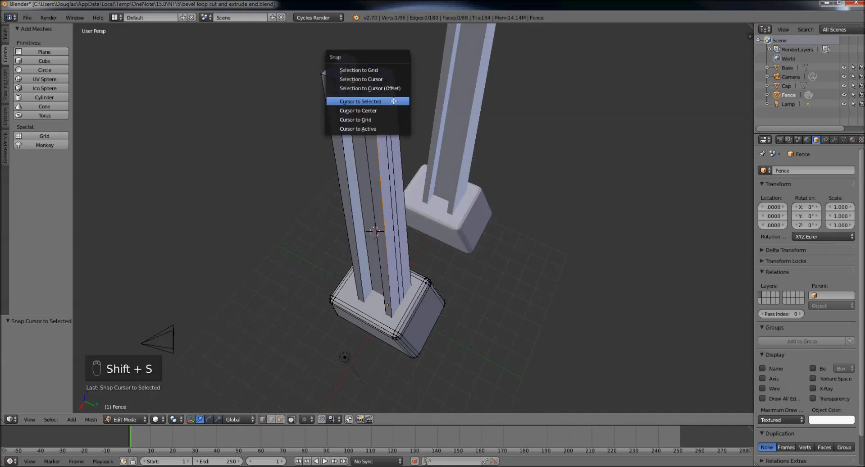
click(410, 104)
mouse_move(411, 109)
middle_down()
mouse_move(414, 89)
mouse_move(423, 112)
mouse_move(401, 117)
middle_up()
scroll(388, 82, down, 2)
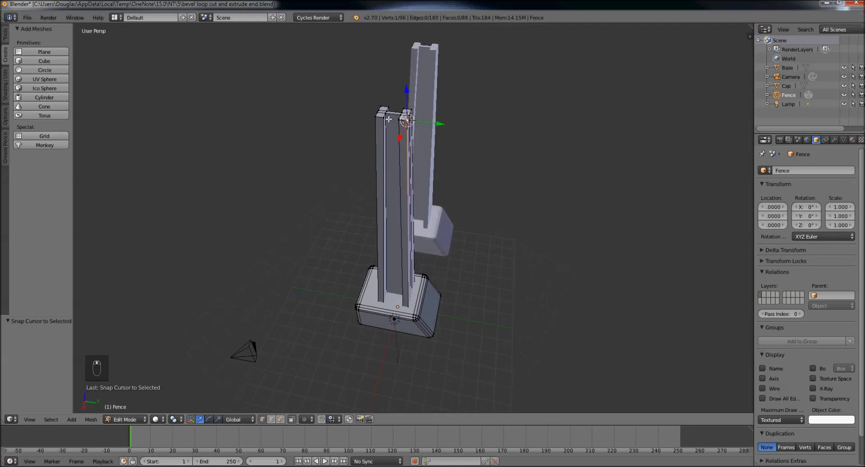
middle_drag(451, 194, 460, 157)
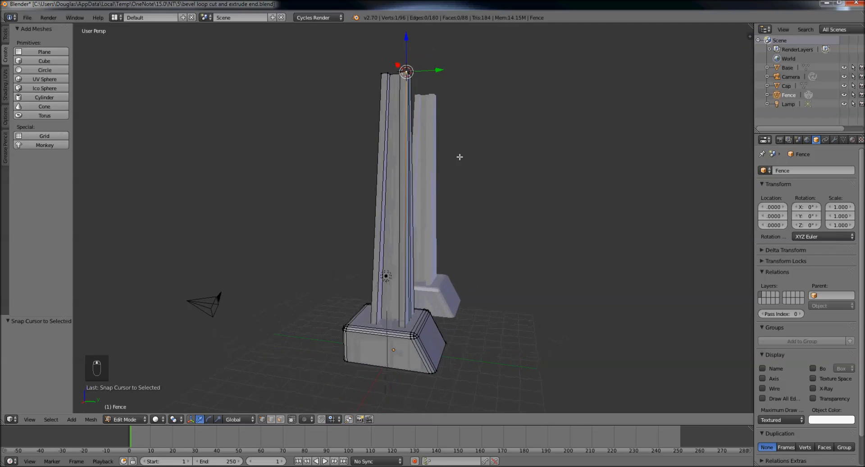
Clear the vertex selection, reselect the Fence post's recessed web face and snap the 3D cursor to its centre.
key(a)
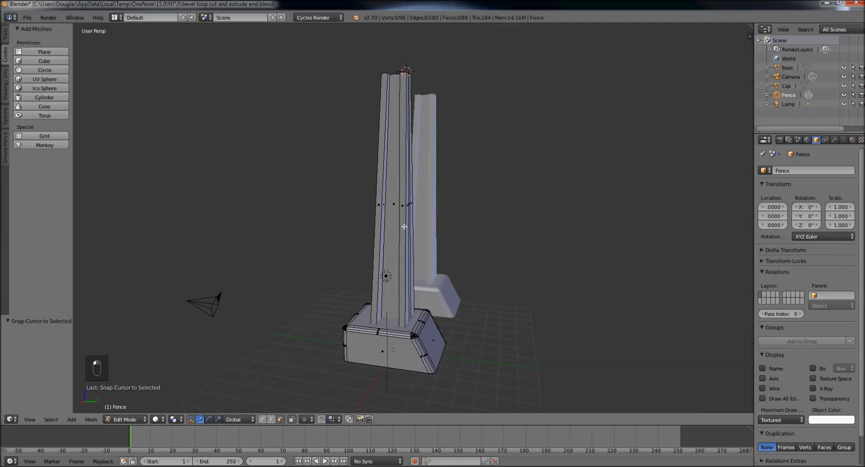
right_click(392, 206)
middle_drag(482, 218, 460, 218)
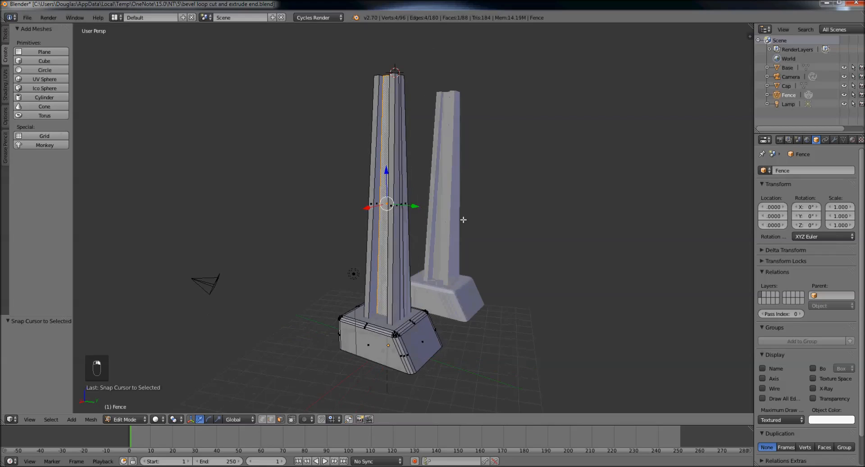
key(shift+s)
click(463, 220)
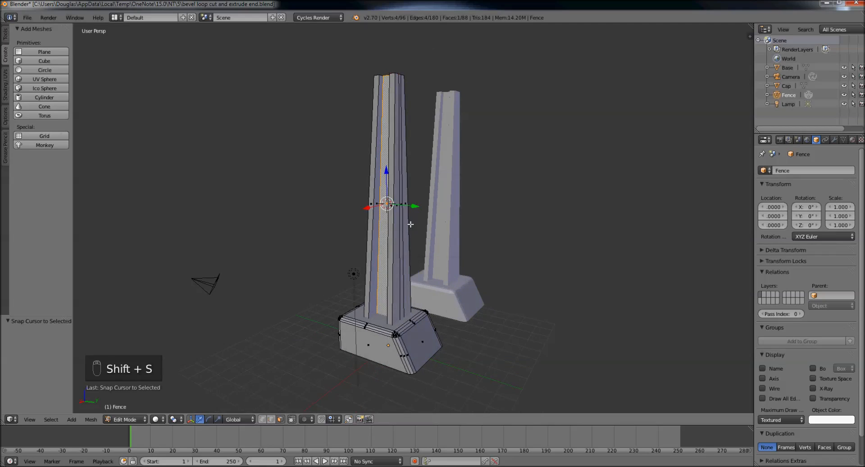
Search the commands for "cur" and run Snap Cursor to Selected on the selected web face.
click(92, 420)
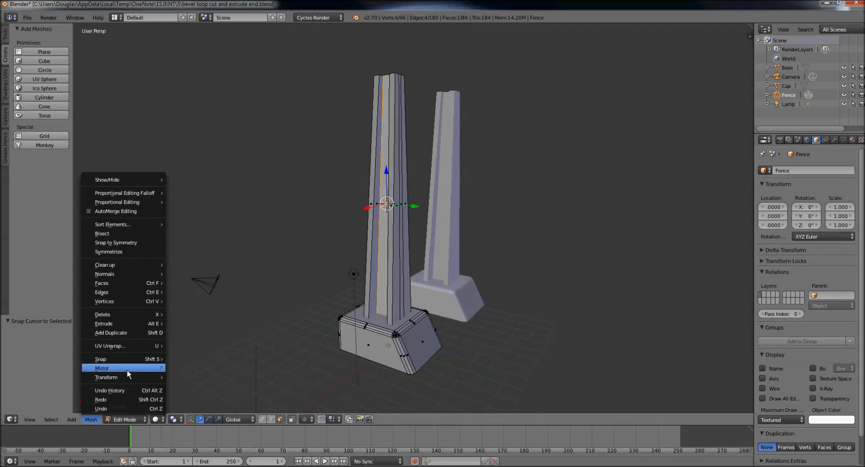
click(48, 418)
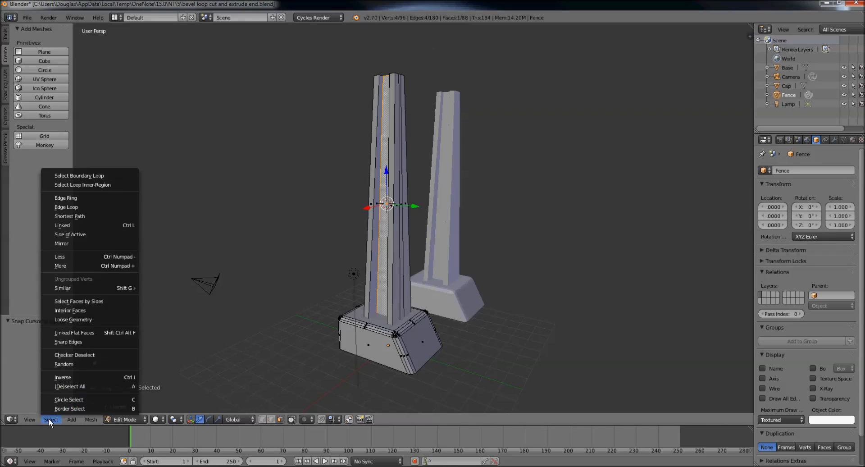
click(87, 419)
click(87, 420)
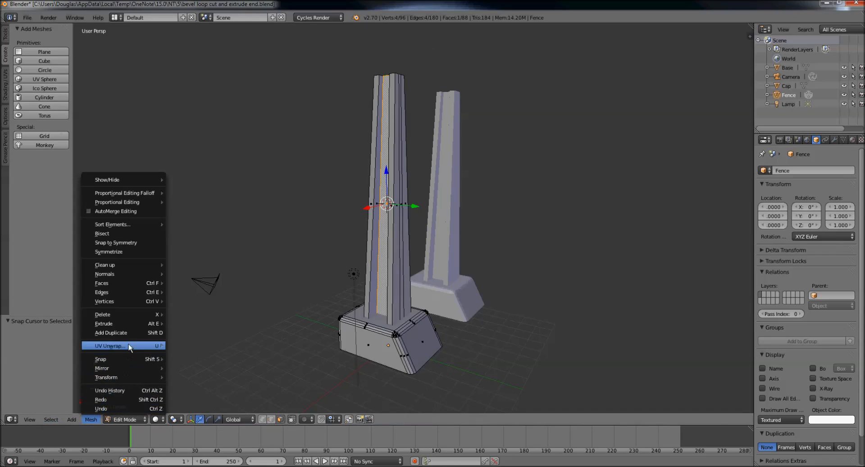
mouse_move(137, 273)
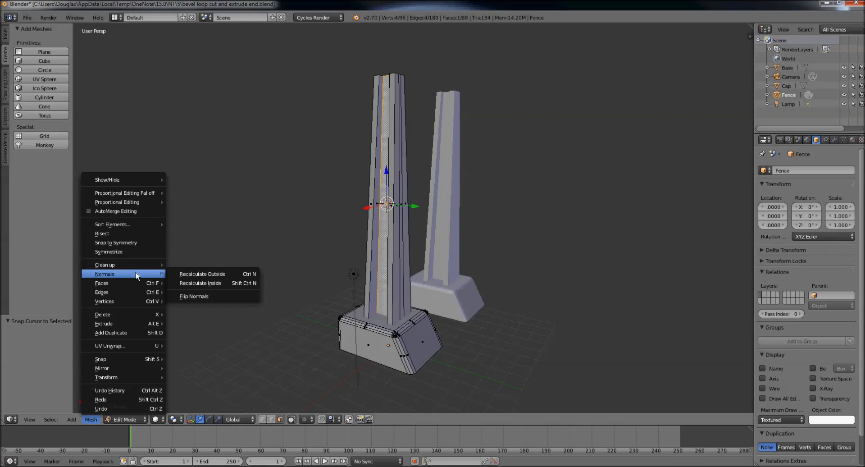
mouse_move(134, 379)
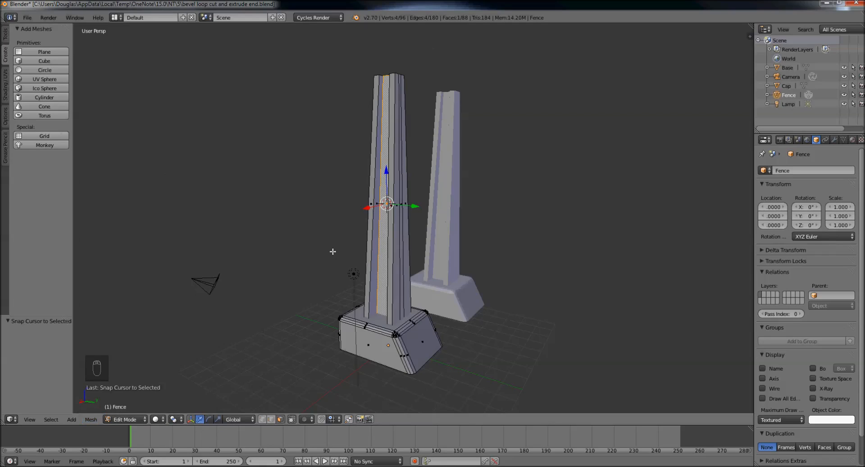
key(space)
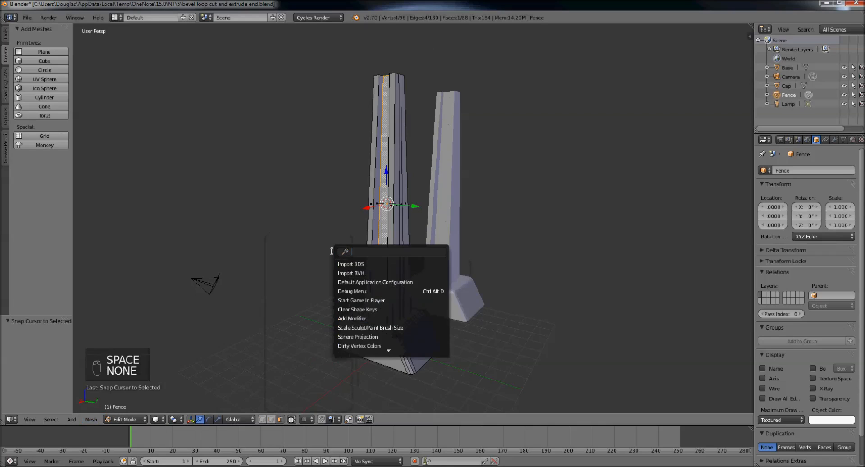
text(cur)
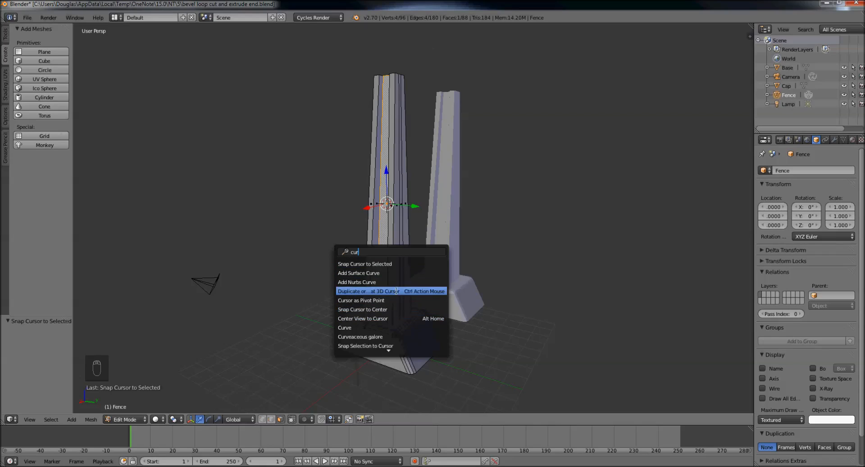
click(389, 262)
middle_drag(412, 233, 450, 246)
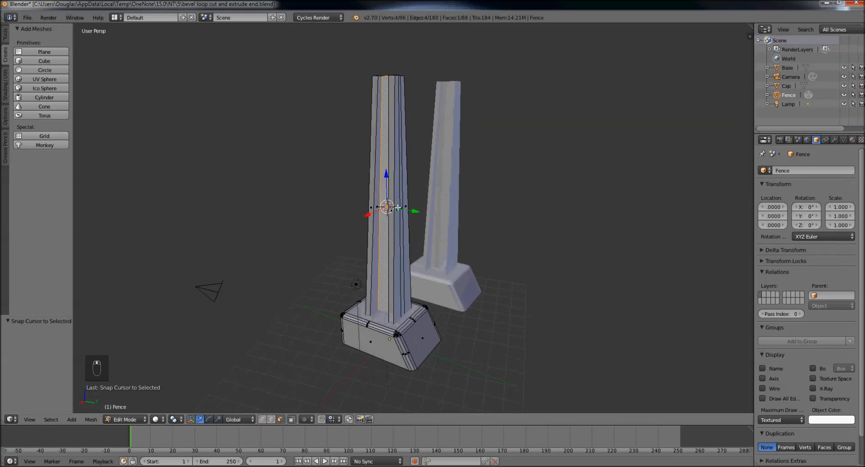
Add a cylinder to the Fence mesh at the 3D cursor and reveal its full creation settings.
click(48, 95)
middle_drag(496, 221, 450, 223)
scroll(435, 248, up, 5)
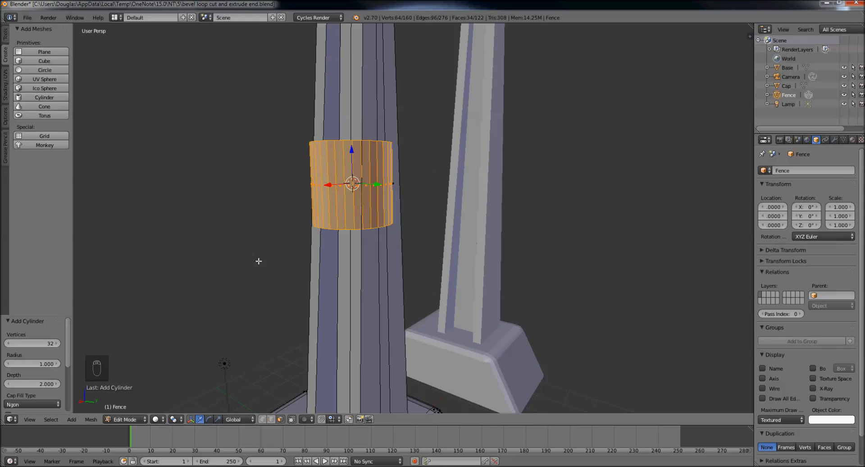
drag(43, 314, 52, 230)
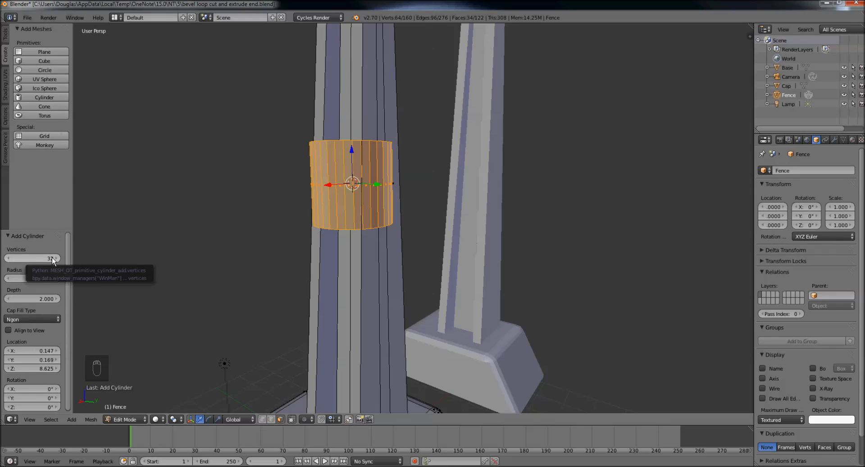
Switch to OneNote, examine the fence's rails and posts closely in the Jurassic Park Fence reference photo, and return to Blender.
middle_drag(381, 227, 334, 231)
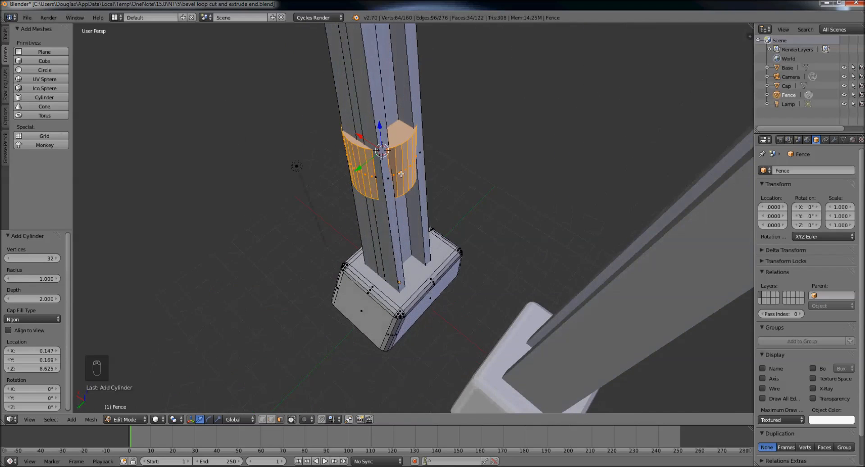
middle_drag(340, 189, 417, 190)
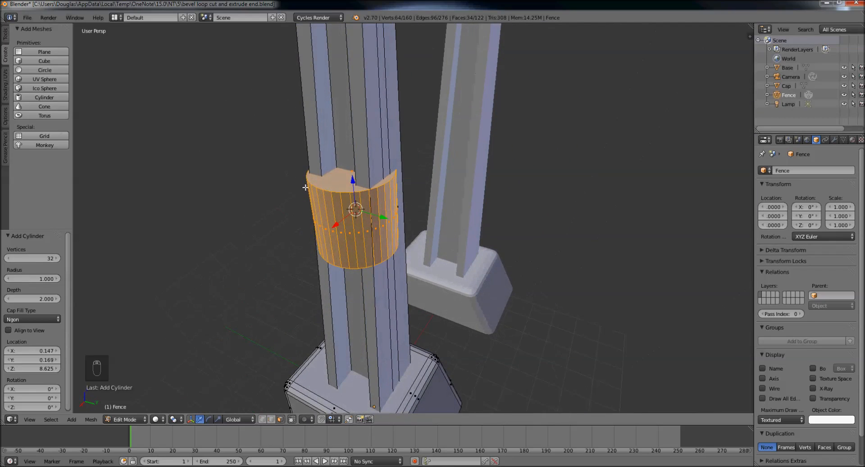
middle_drag(395, 231, 377, 214)
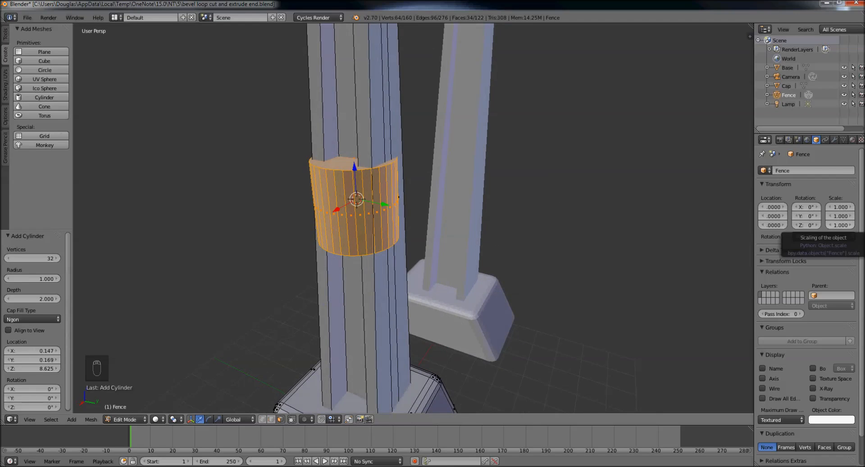
drag(864, 86, 425, 42)
double_click(425, 42)
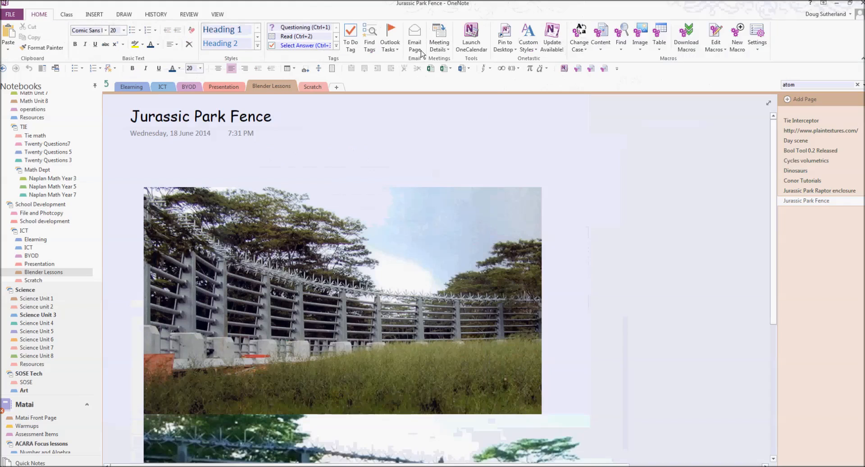
ctrl+scroll(367, 336, up, 3)
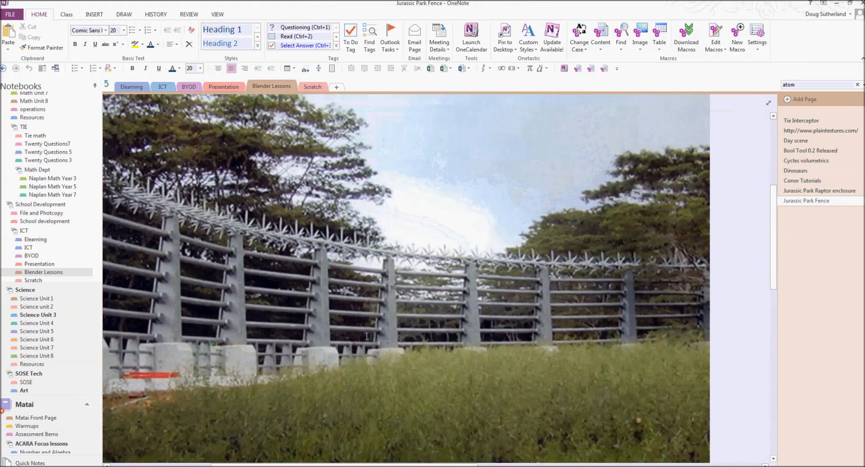
ctrl+scroll(367, 336, up, 2)
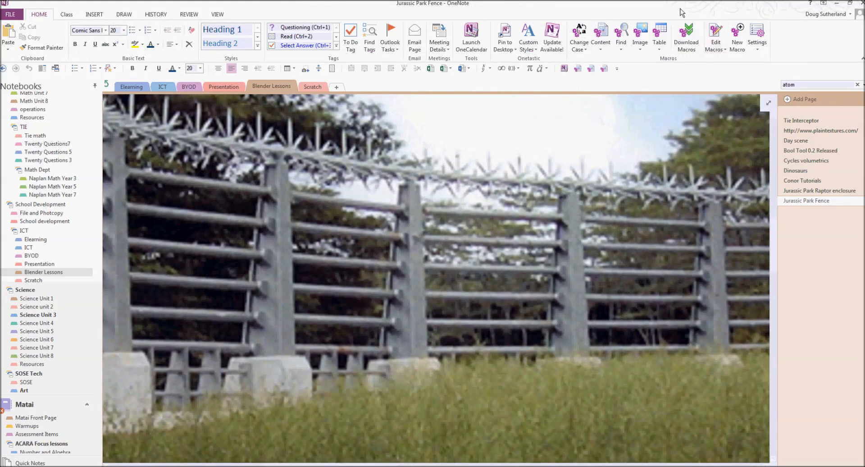
drag(668, 9, 864, 31)
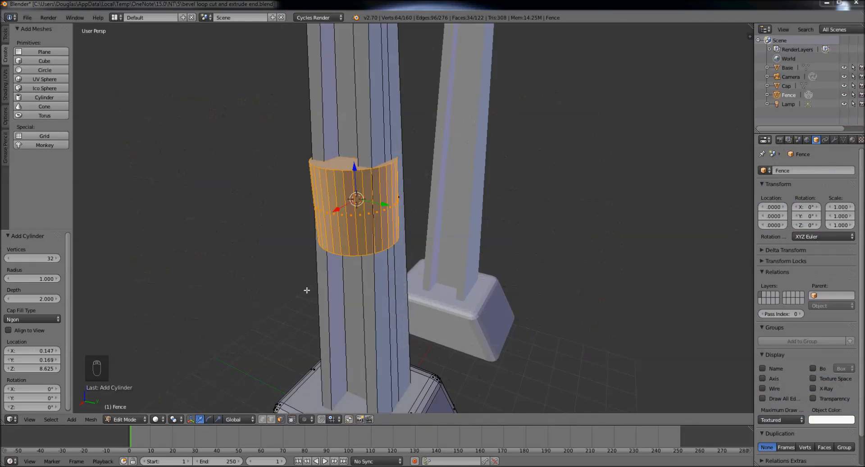
Set the new cylinder's vertex count to 16.
click(48, 259)
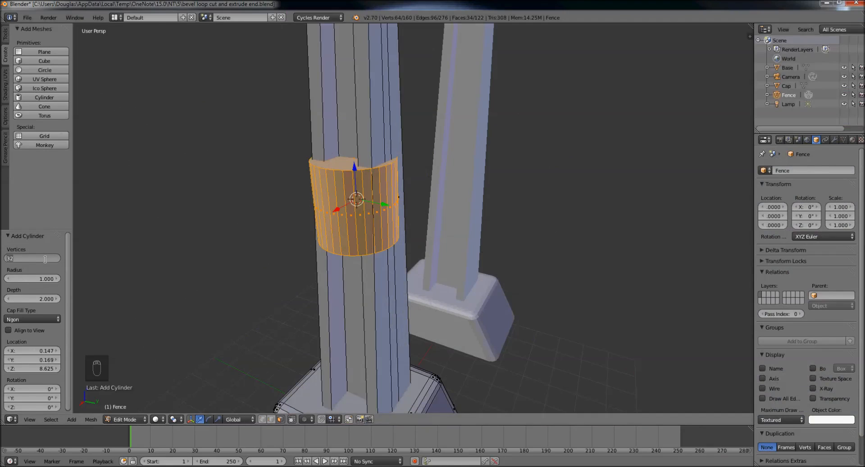
click(20, 258)
key(Return)
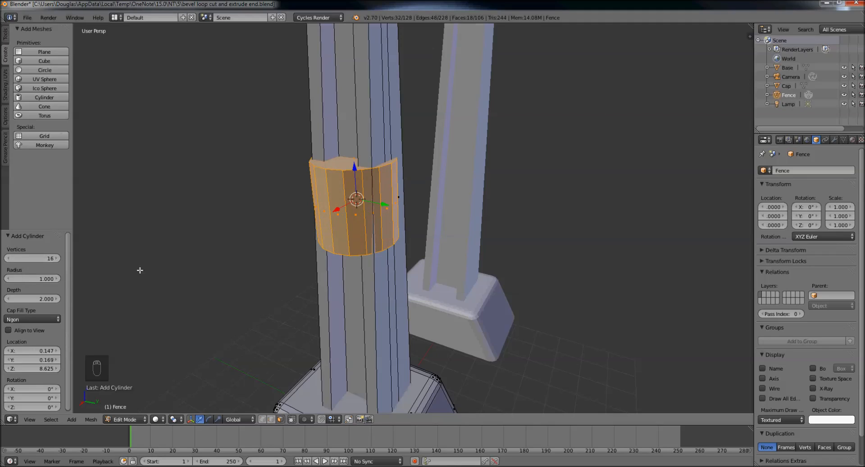
middle_drag(302, 227, 421, 250)
scroll(374, 227, up, 6)
scroll(388, 206, down, 6)
scroll(388, 246, down, 5)
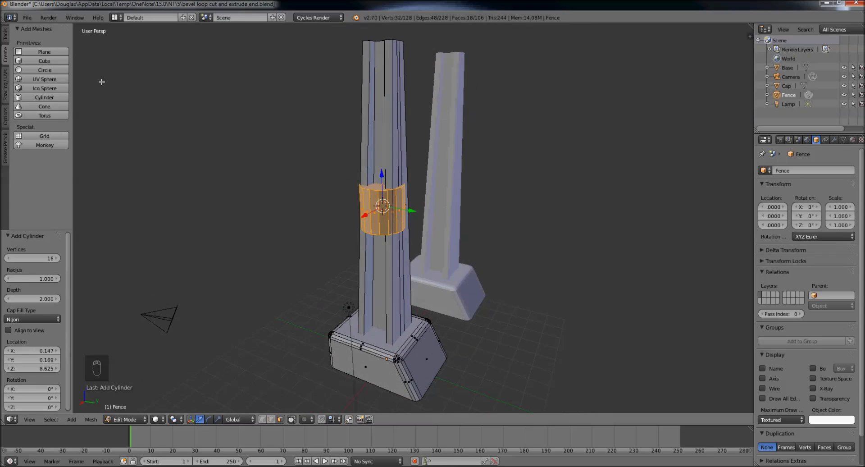
click(6, 38)
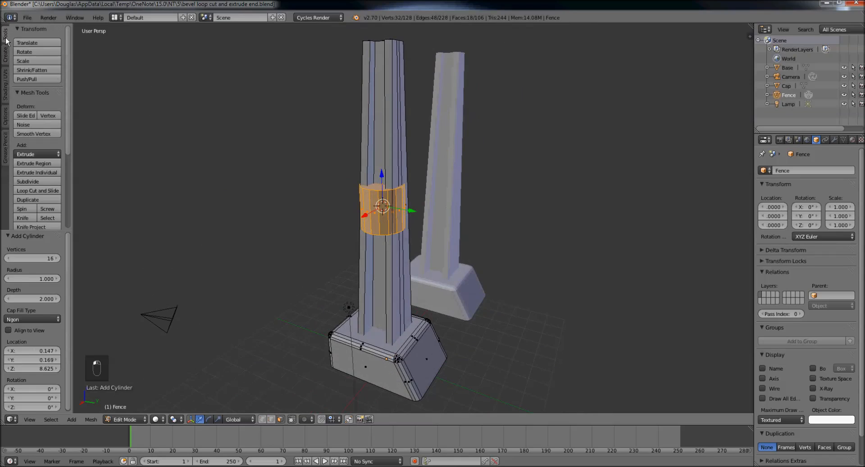
click(41, 60)
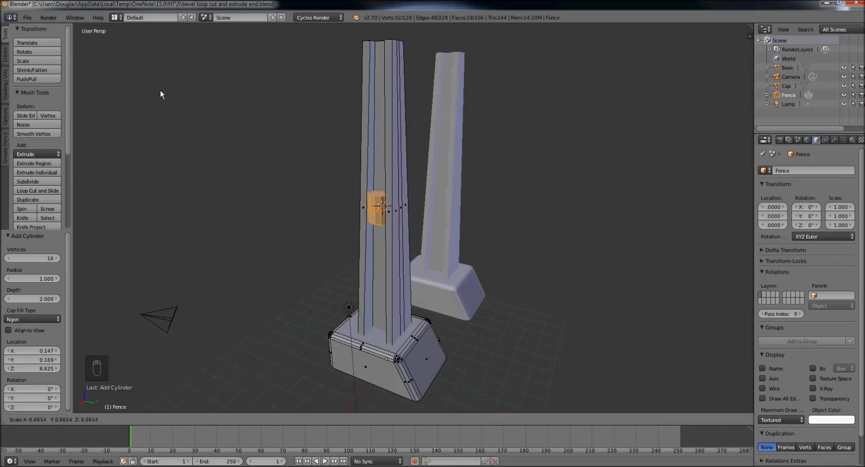
right_click(272, 115)
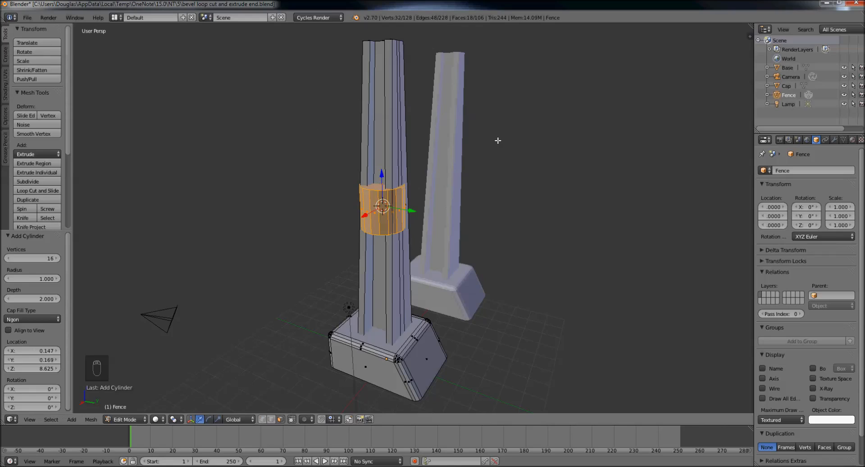
Scale the cylinder uniformly to about 0.365, show the scale manipulator, and undo the resize.
key(s)
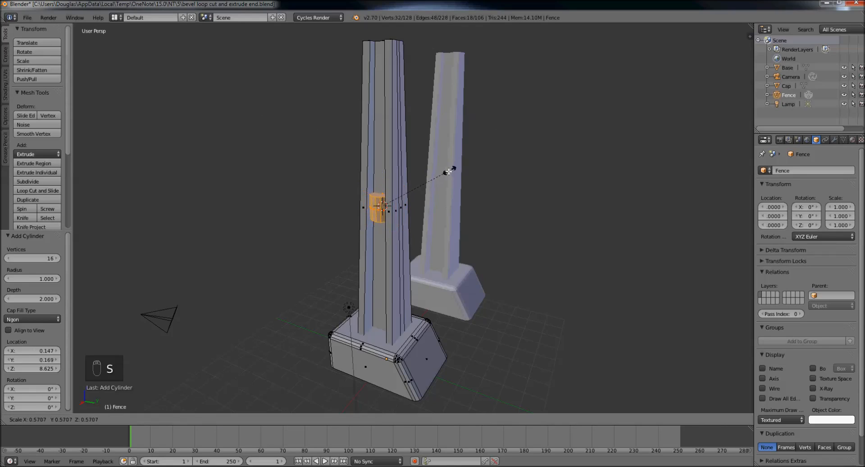
click(427, 187)
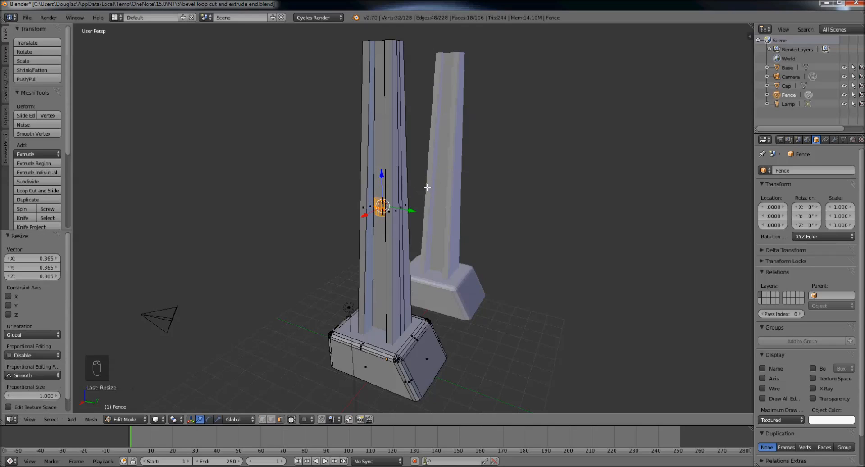
click(219, 420)
mouse_move(411, 256)
middle_down()
mouse_move(388, 259)
mouse_move(414, 259)
middle_up()
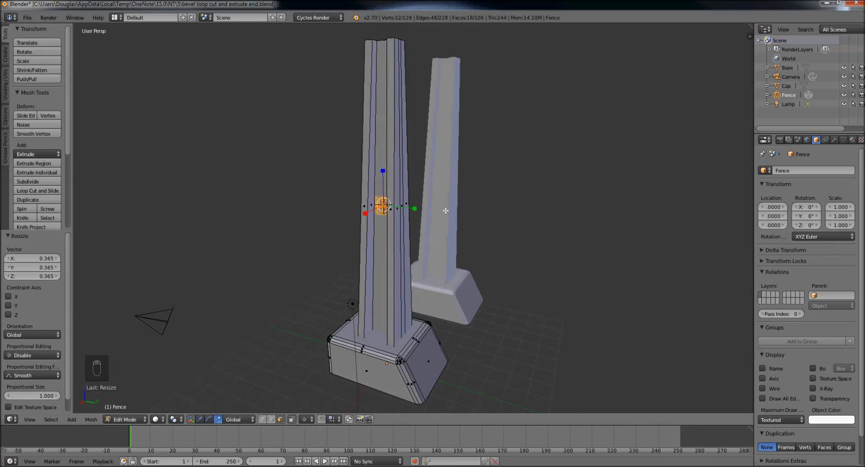
key(ctrl+z)
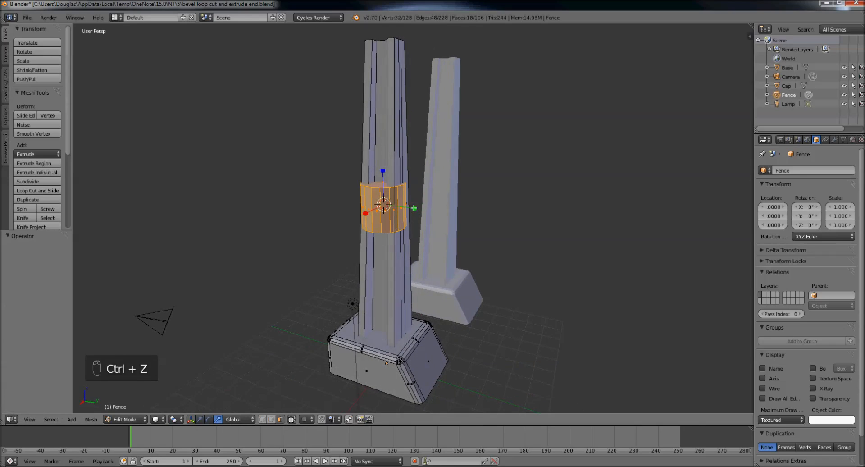
drag(414, 210, 401, 207)
key(Escape)
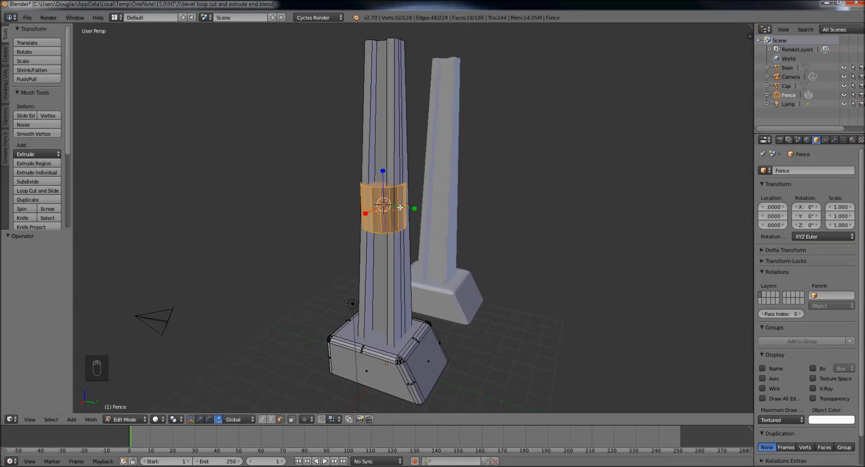
drag(383, 171, 377, 212)
right_click(383, 187)
right_click(377, 212)
Scale the cylinder uniformly to about 0.369 and switch to the rotation manipulator.
scroll(394, 213, up, 6)
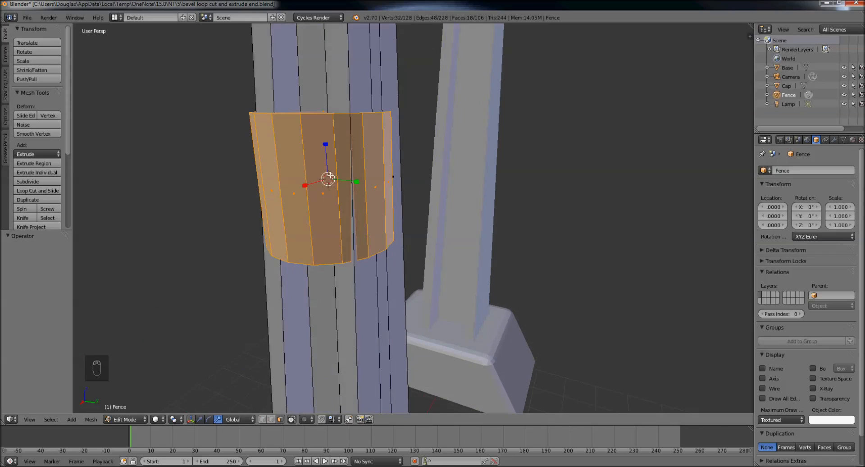
key(ctrl+space)
key(s)
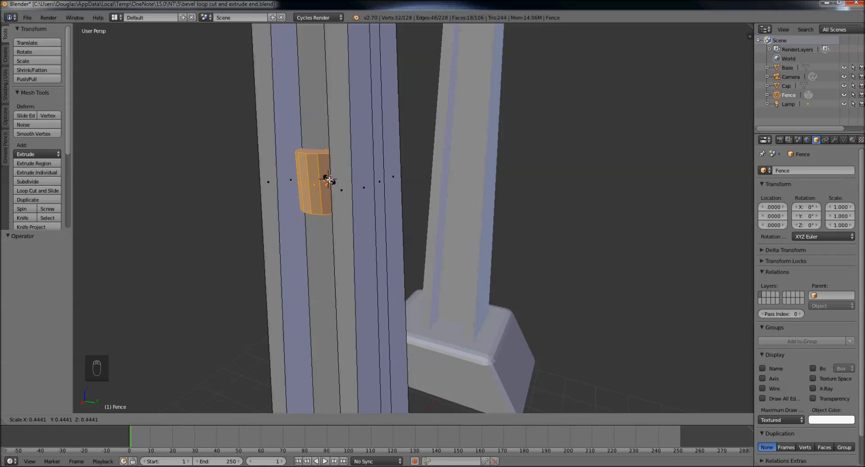
click(329, 179)
middle_drag(346, 186, 420, 203)
scroll(407, 206, down, 5)
scroll(452, 210, up, 2)
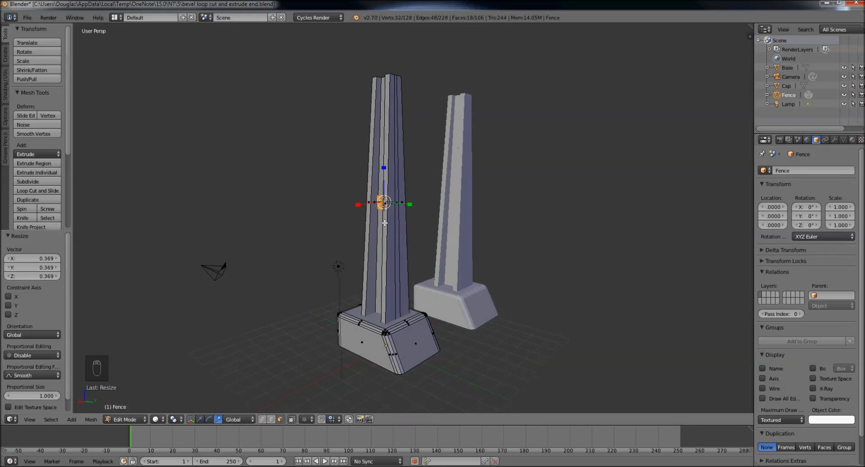
middle_drag(390, 202, 413, 232)
scroll(422, 231, up, 4)
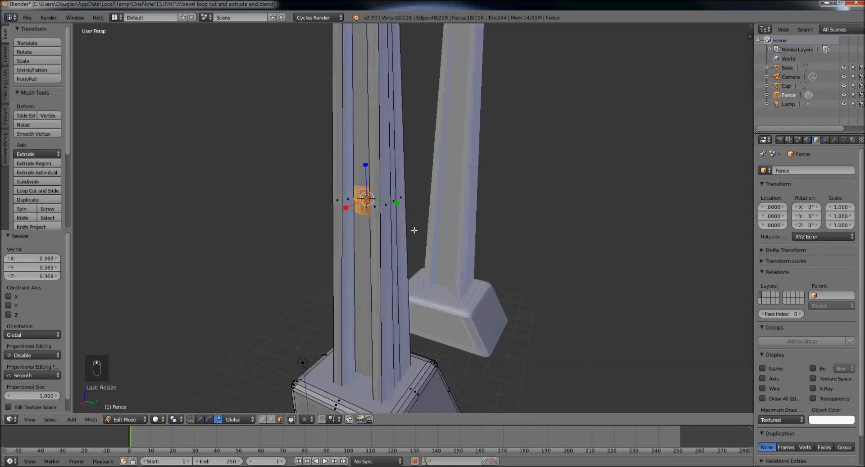
click(209, 419)
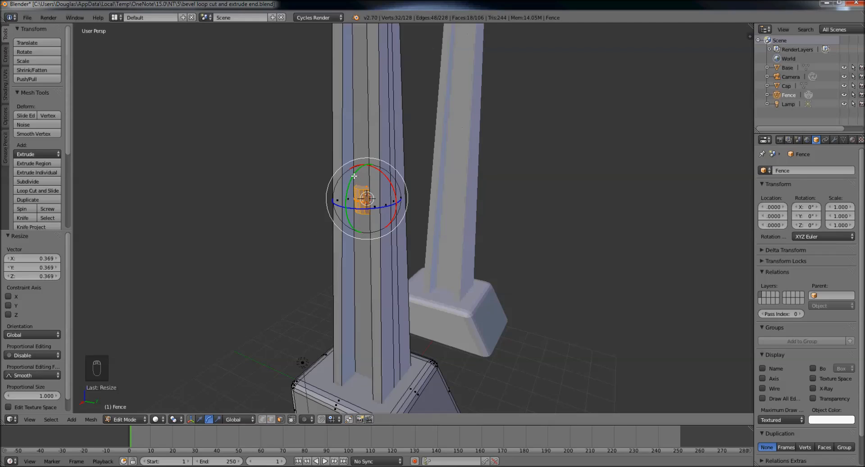
Rotate the cylinder 90° about the global Y axis by numeric entry, inspect it, and undo the rotation.
drag(354, 176, 345, 213)
key(r)
key(y)
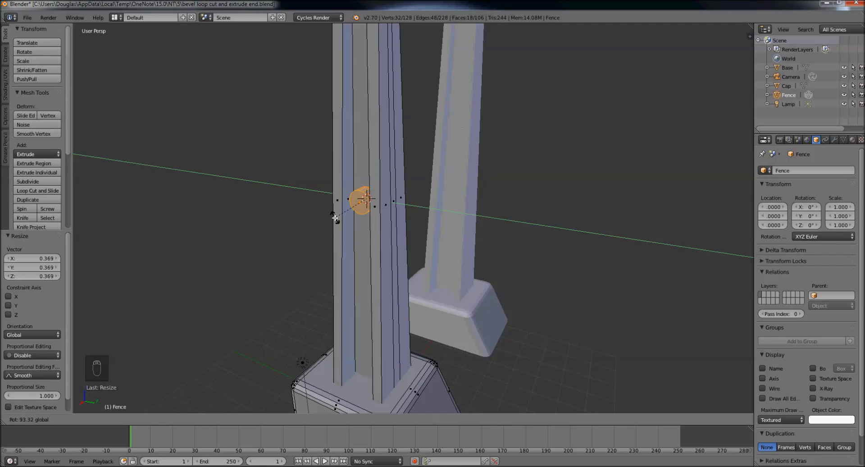
text(9)
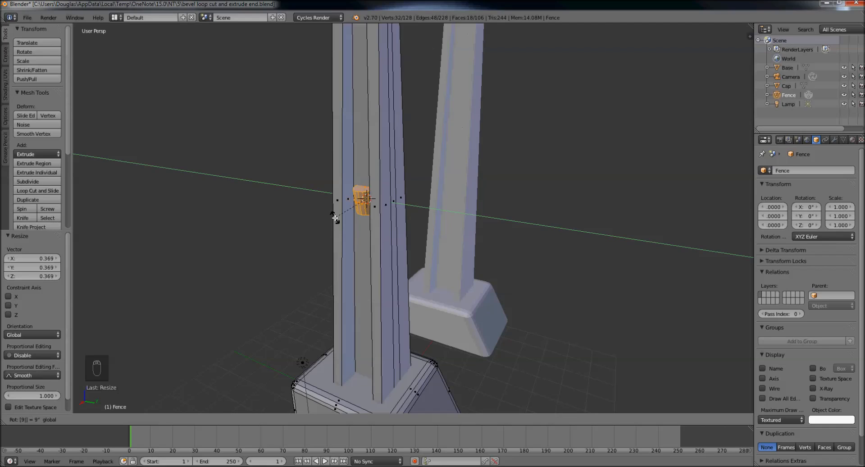
text(0)
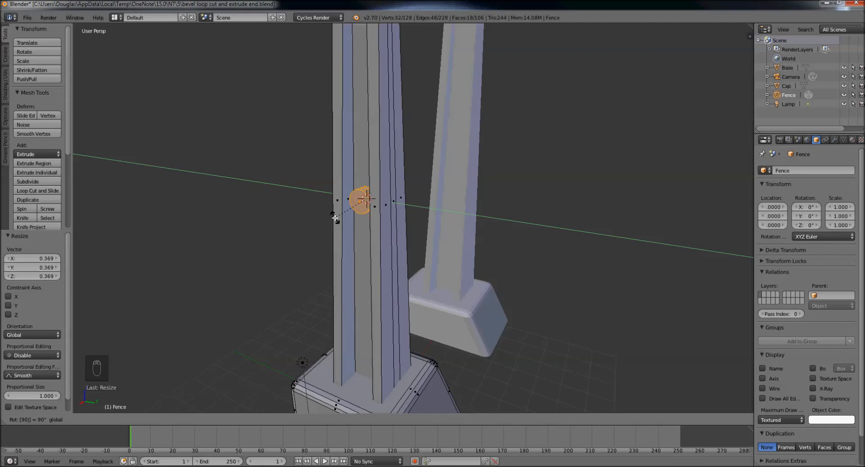
key(Return)
middle_drag(324, 286, 330, 269)
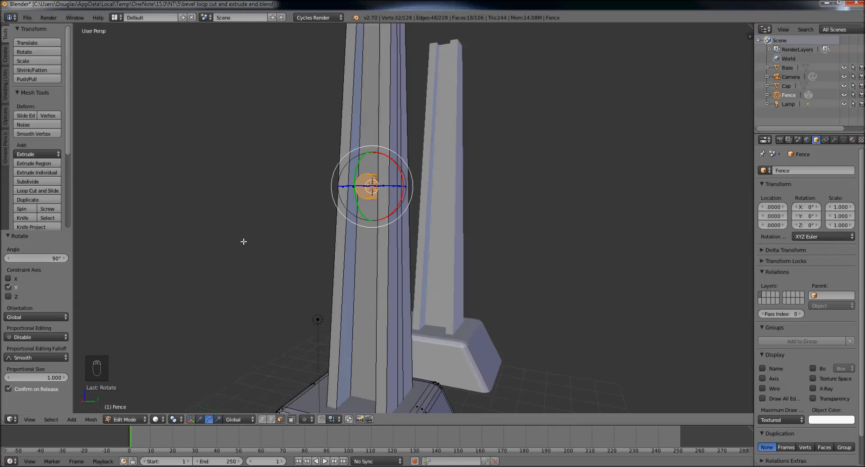
mouse_move(321, 237)
middle_down()
mouse_move(300, 259)
mouse_move(320, 251)
middle_up()
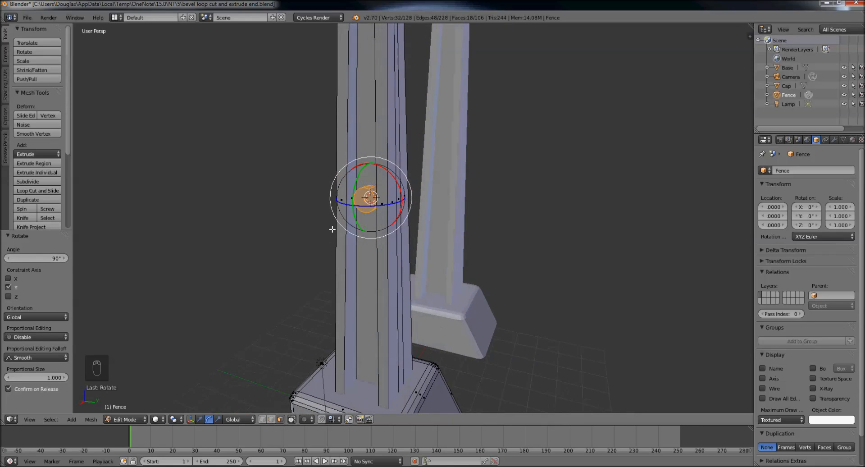
key(ctrl+z)
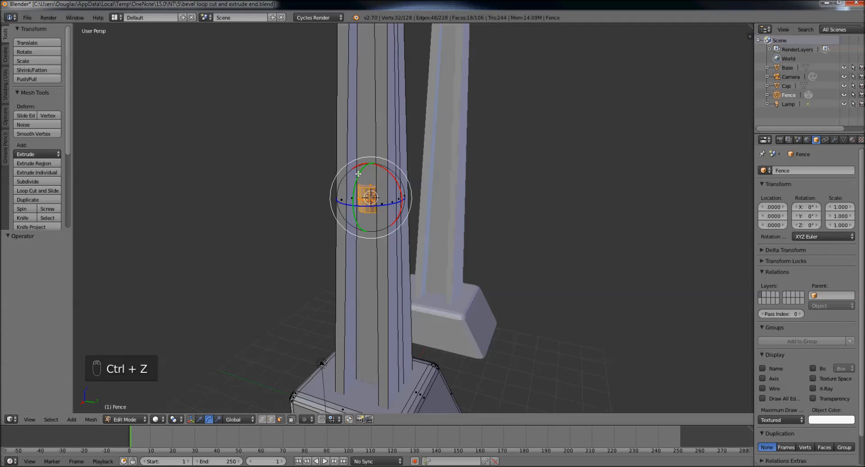
Rotate the cylinder 90° about the global Y axis with the rotation manipulator.
drag(359, 174, 351, 209)
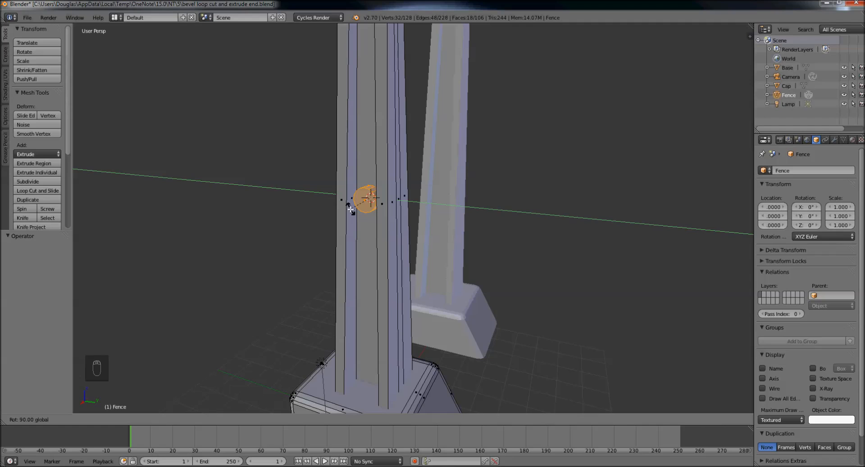
key(Return)
Duplicate the cylinder and place the copy about 1.97 units lower on the post's web.
middle_drag(399, 233, 425, 260)
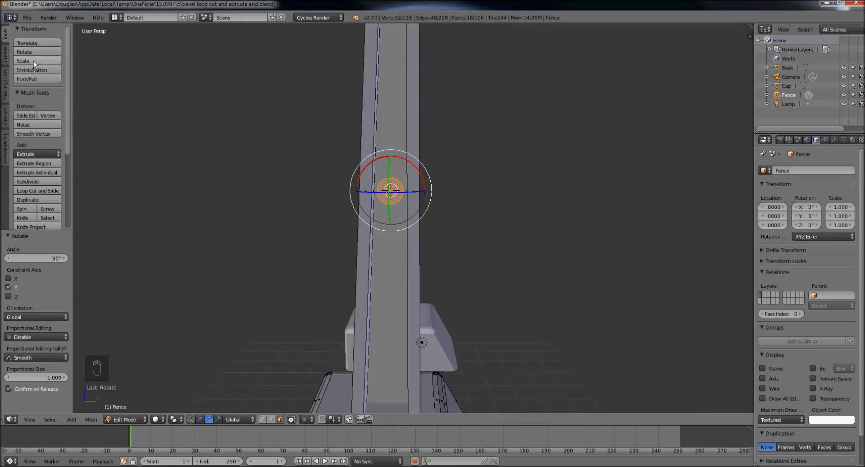
click(34, 201)
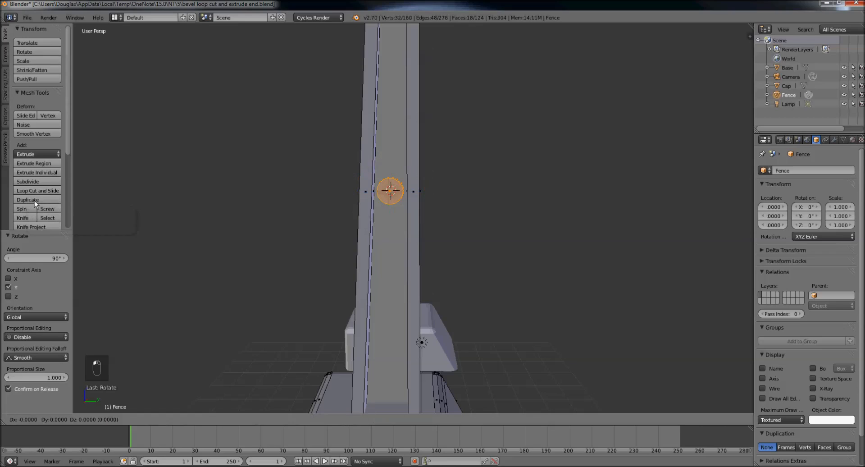
click(35, 269)
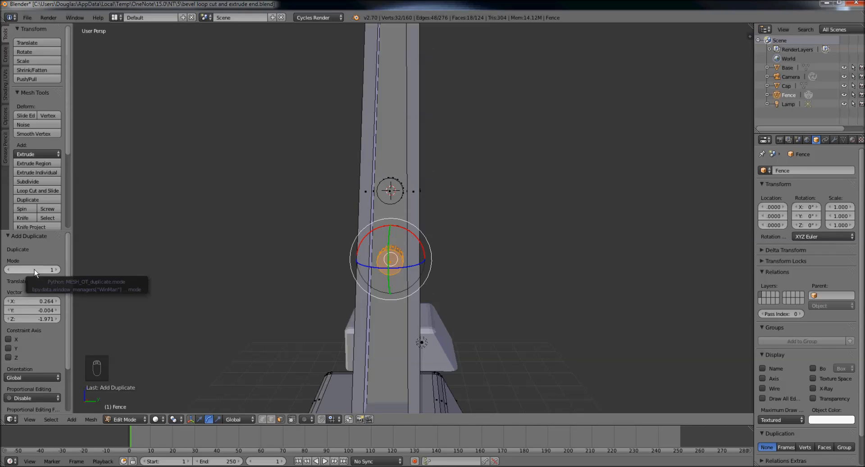
Duplicate the lower cylinder and place the copy about 1.72 units lower along Z on the post's web.
middle_drag(428, 261, 428, 236)
click(201, 420)
middle_drag(441, 272, 440, 273)
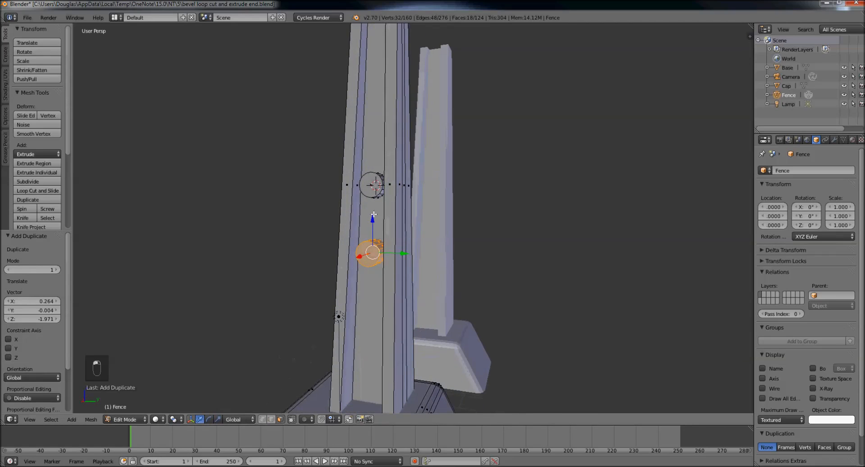
key(shift+d)
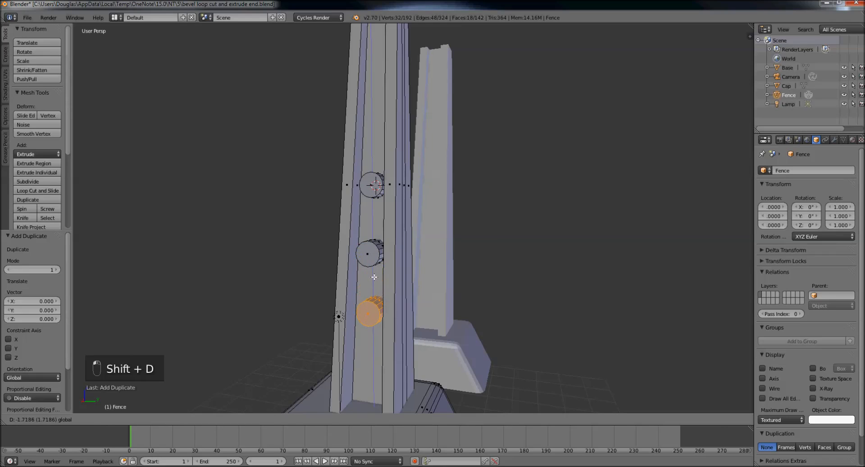
click(374, 277)
mouse_move(399, 257)
middle_down()
mouse_move(448, 245)
mouse_move(405, 253)
middle_up()
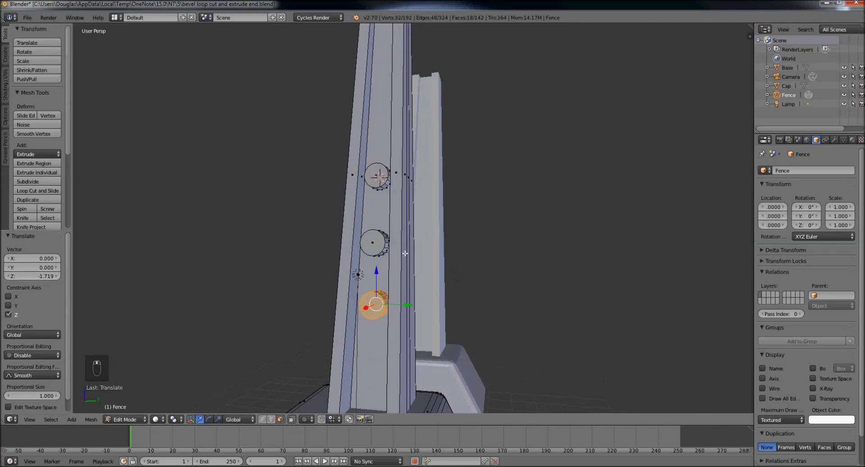
middle_drag(378, 273, 410, 270)
scroll(406, 266, down, 2)
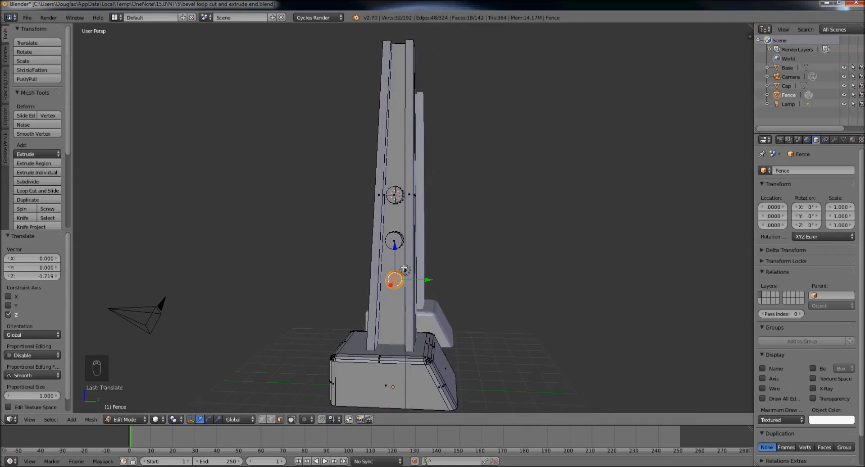
mouse_move(412, 231)
middle_down()
mouse_move(427, 231)
mouse_move(422, 226)
mouse_move(420, 237)
middle_up()
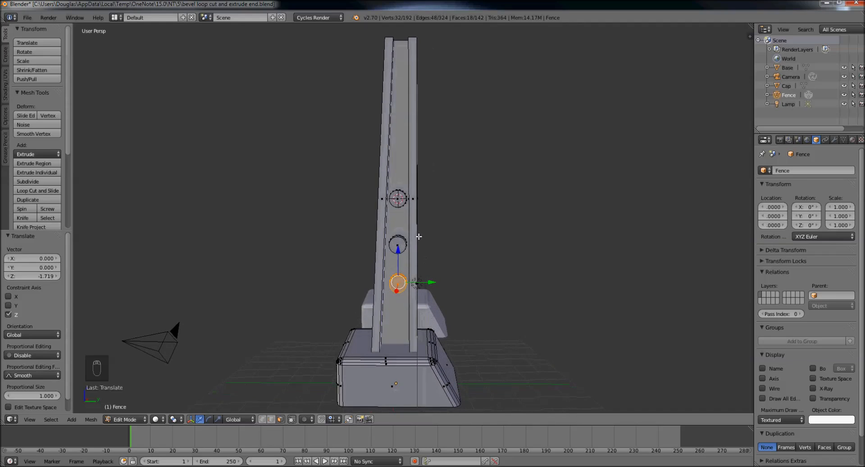
Duplicate the whole uppermost cylinder and place the copy above it on the web, fine-tuning its height by -0.247 along Z.
right_click(401, 197)
middle_drag(413, 189, 376, 201)
scroll(372, 202, up, 3)
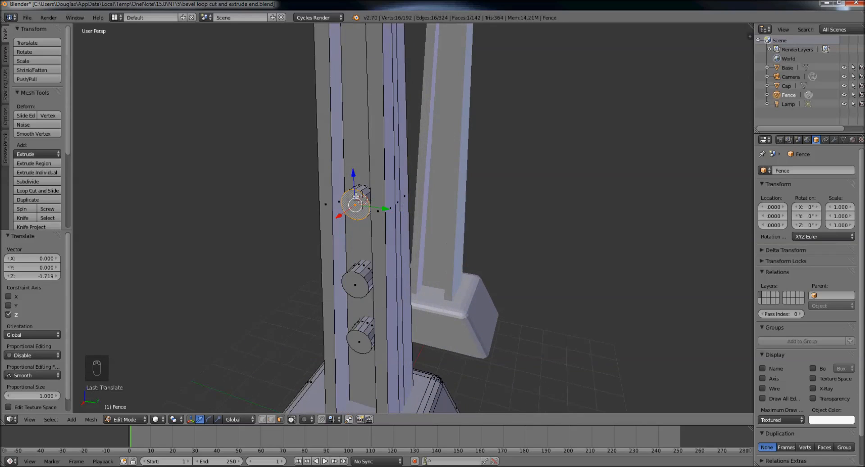
key(l)
middle_drag(365, 196, 396, 184)
scroll(396, 184, down, 1)
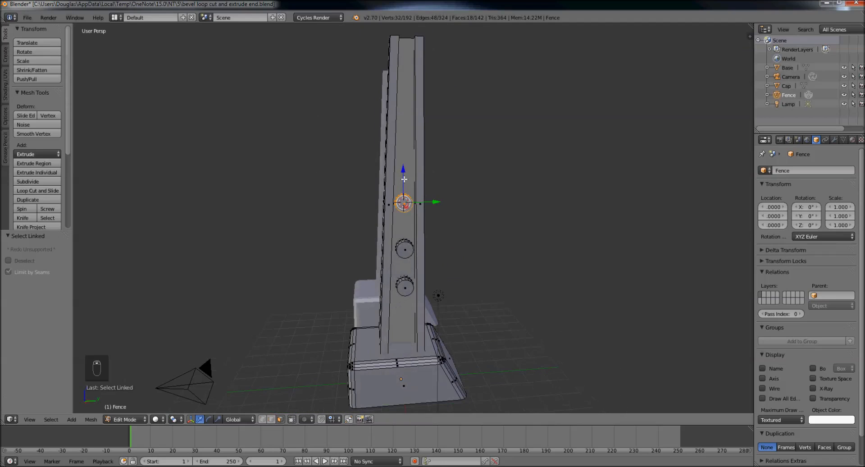
key(shift+d)
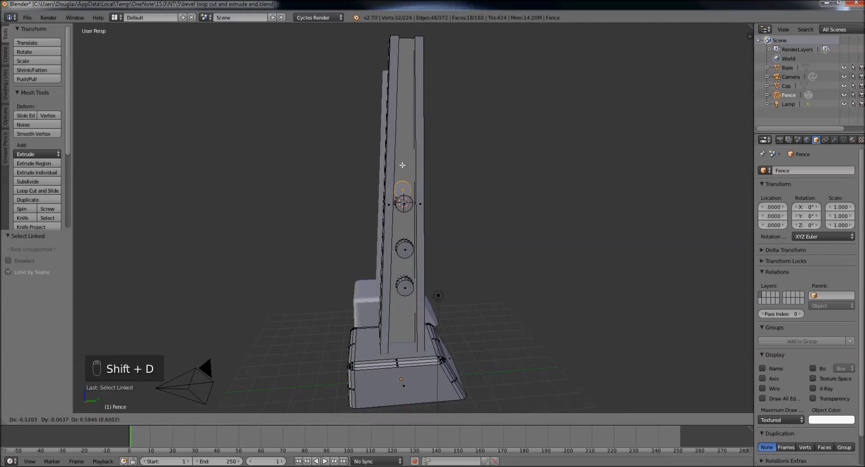
right_click(404, 178)
drag(402, 175, 408, 121)
drag(436, 147, 437, 147)
drag(405, 117, 406, 123)
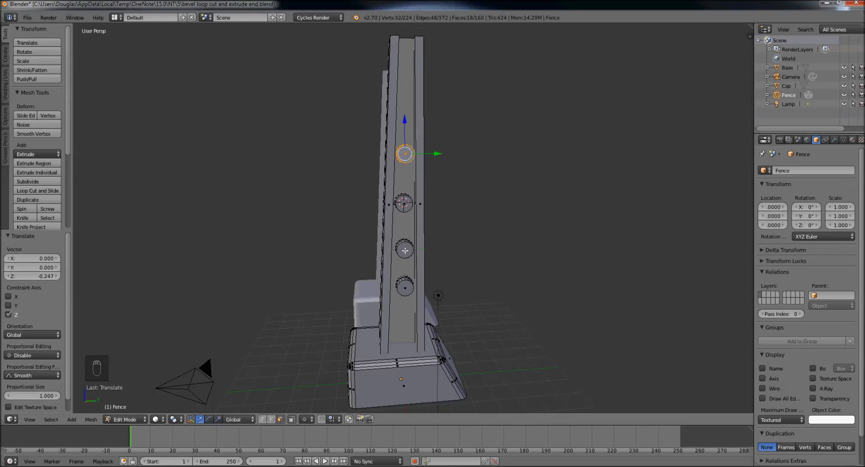
Shift the whole second-lowest cylinder -0.061 along Y towards the centre of the web.
right_click(405, 250)
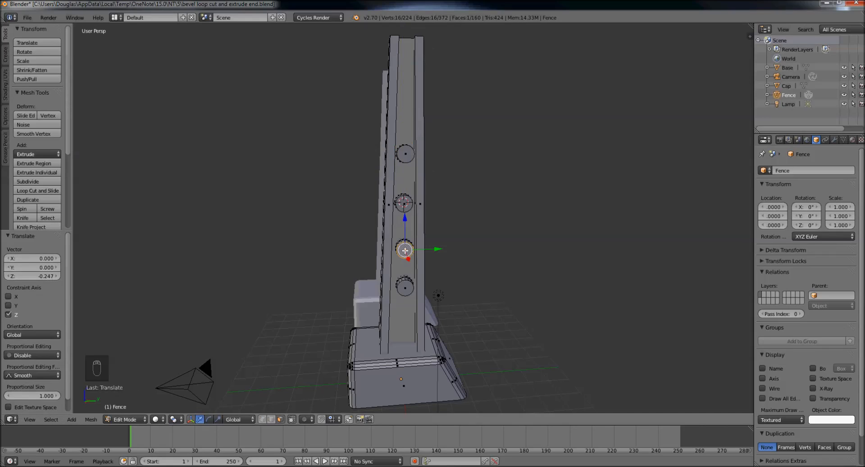
key(l)
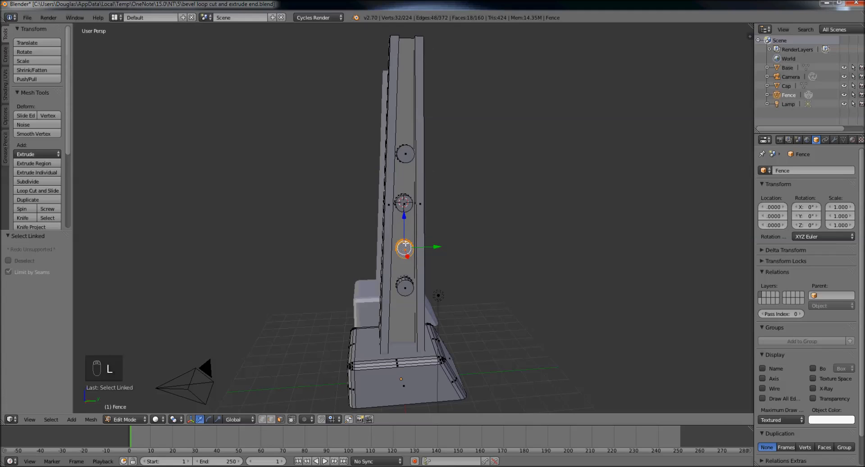
drag(434, 249, 431, 247)
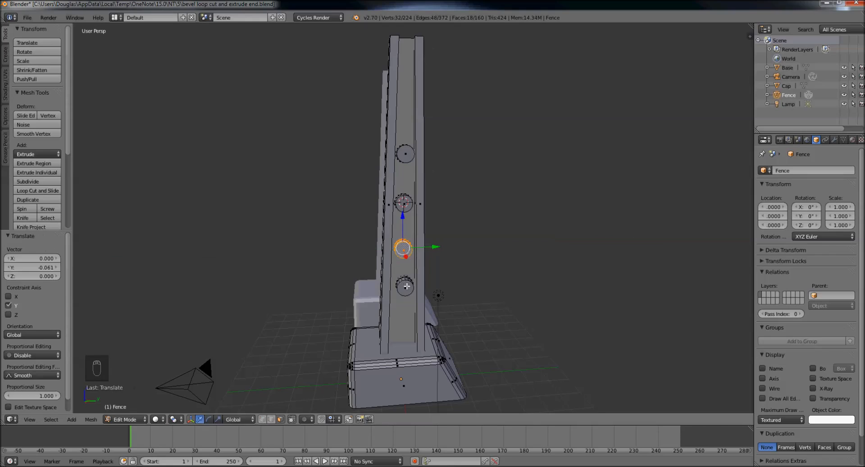
Shift the whole lowest cylinder -0.104 along Y and lower it 0.290 along Z to even out the spacing.
right_click(406, 287)
key(l)
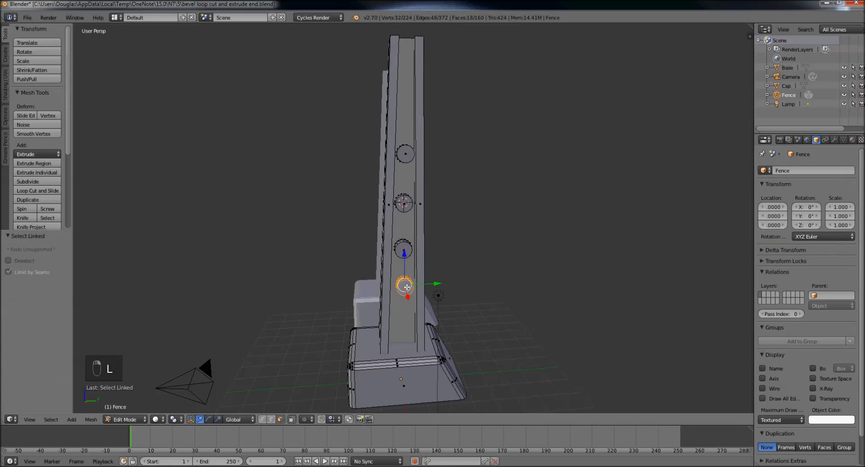
drag(436, 284, 436, 285)
middle_drag(412, 161, 432, 176)
middle_drag(433, 232, 434, 210)
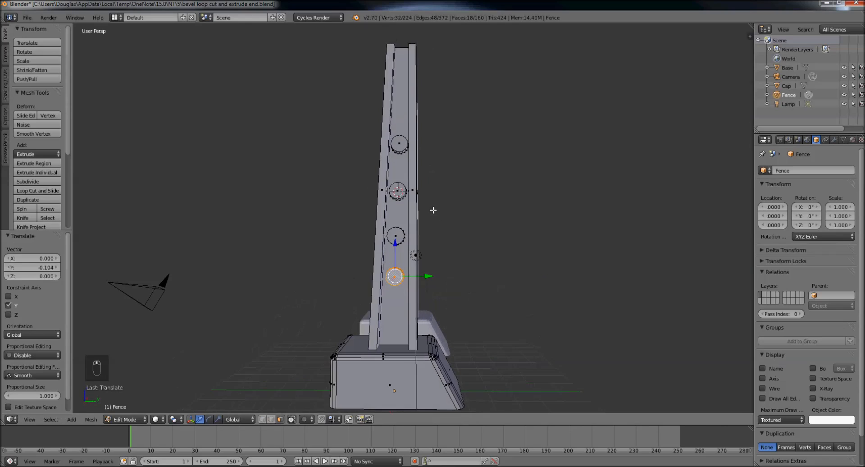
drag(395, 250, 396, 261)
middle_drag(429, 232, 439, 256)
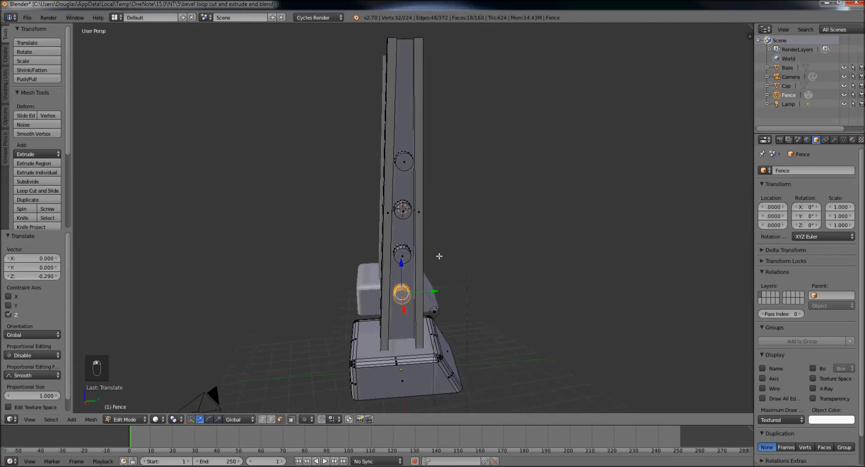
Duplicate the whole top cylinder, place the copy higher on the web and shift it 0.037 along Y.
right_click(400, 161)
key(l)
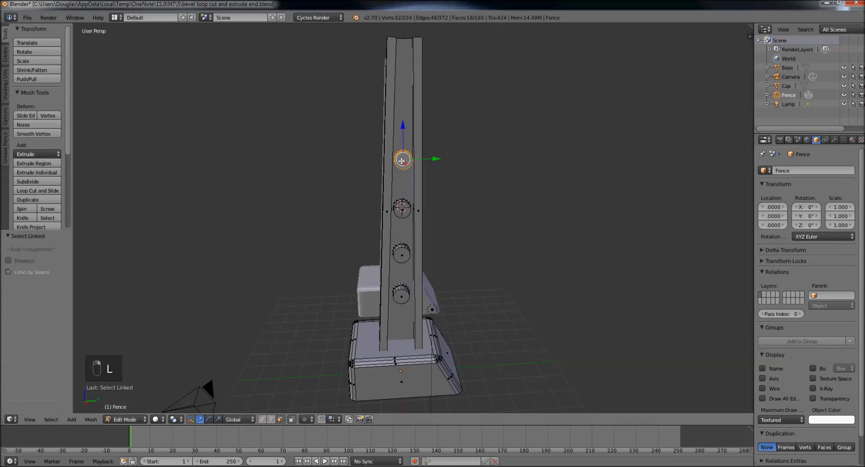
key(shift+d)
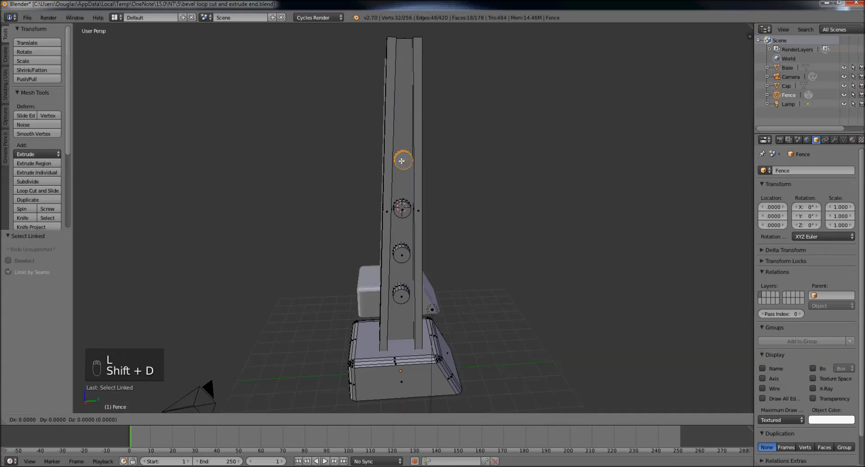
right_click(404, 149)
drag(403, 135, 434, 114)
Move the rear end face of the topmost cylinder 0.132 along X towards the web.
middle_drag(435, 114, 302, 156)
scroll(411, 144, up, 3)
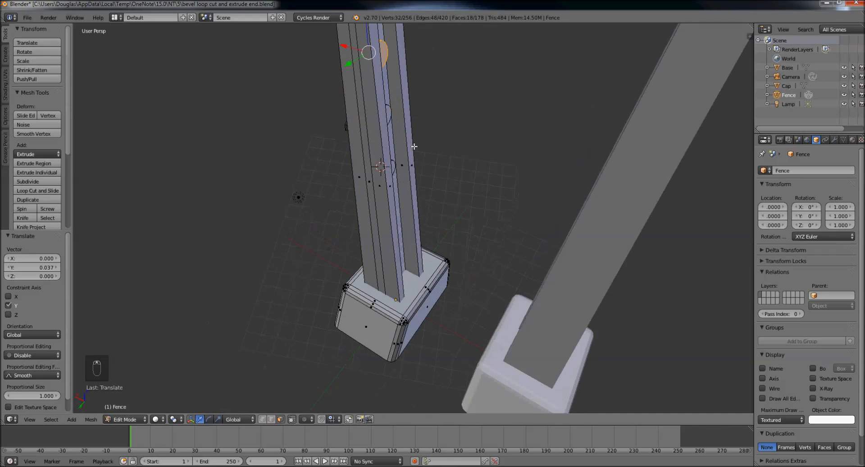
scroll(409, 131, down, 4)
middle_drag(433, 259, 402, 217)
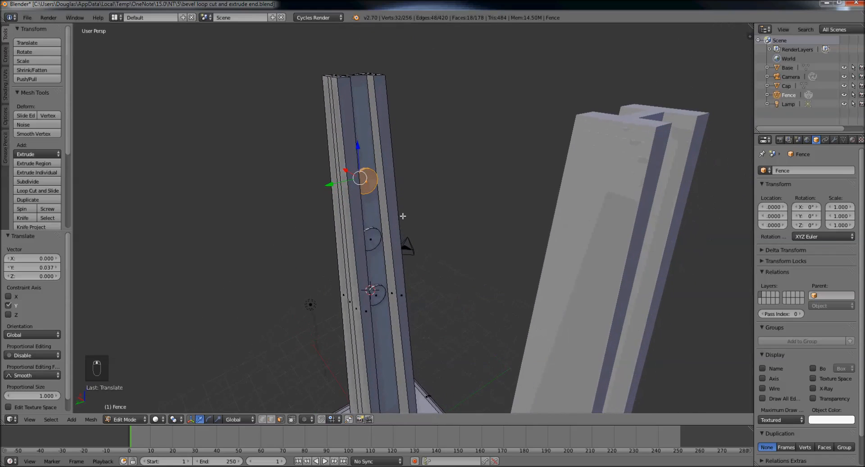
right_click(366, 182)
middle_drag(366, 181, 384, 199)
drag(368, 186, 362, 184)
Move the rear end faces of the next two cylinders below into the web, 0.172 and 0.178 along X.
right_click(388, 247)
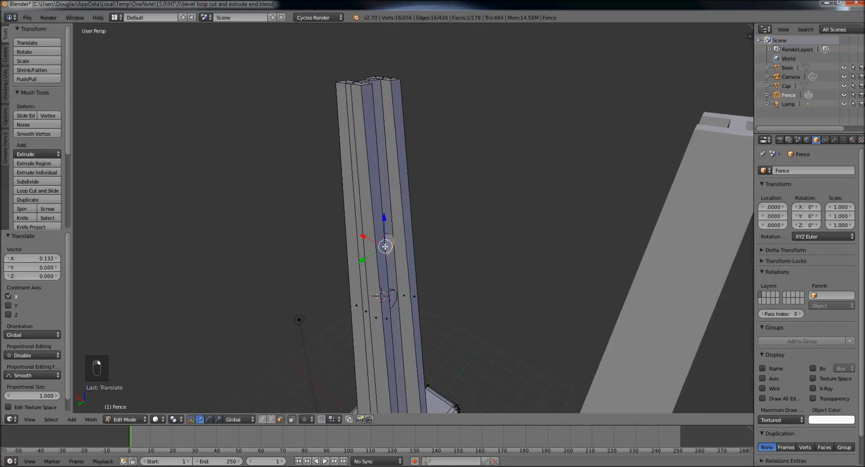
drag(374, 241, 374, 239)
middle_drag(374, 238, 361, 177)
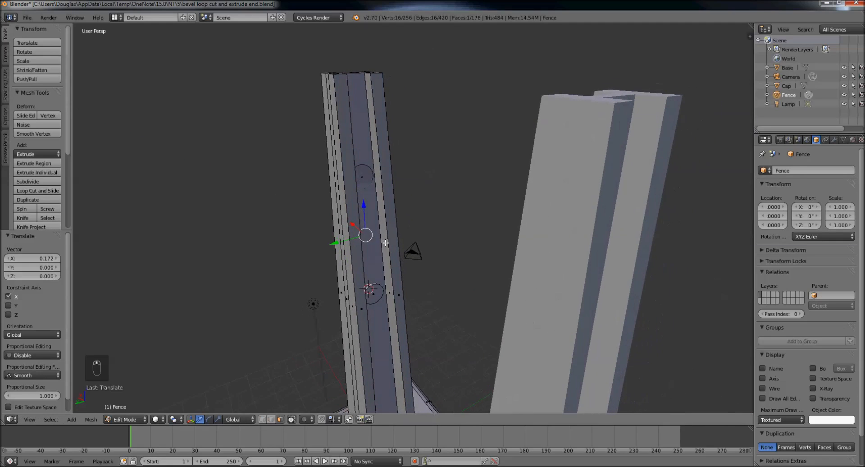
right_click(360, 176)
middle_drag(362, 170, 404, 180)
right_click(380, 283)
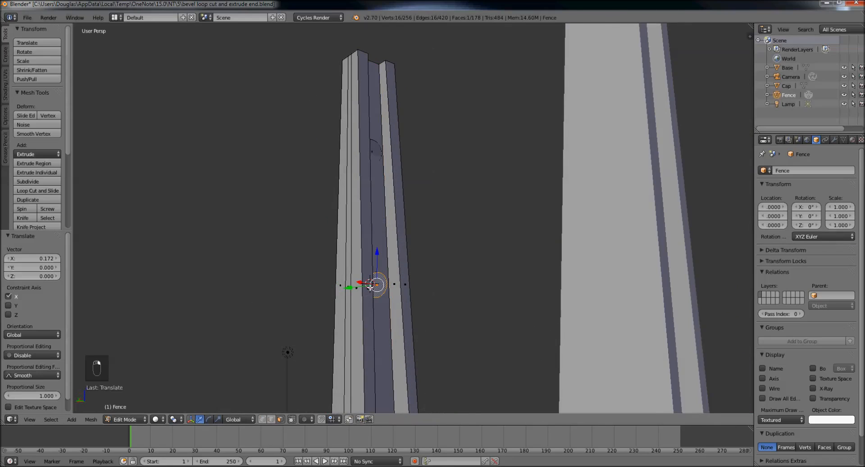
mouse_move(368, 286)
middle_down()
mouse_move(386, 305)
mouse_move(376, 292)
middle_up()
drag(377, 291, 373, 290)
Duplicate the whole topmost cylinder, raise the copy 1.772 along Z and shift it 0.030 along Y near the post's top.
middle_drag(385, 291, 537, 289)
right_click(473, 160)
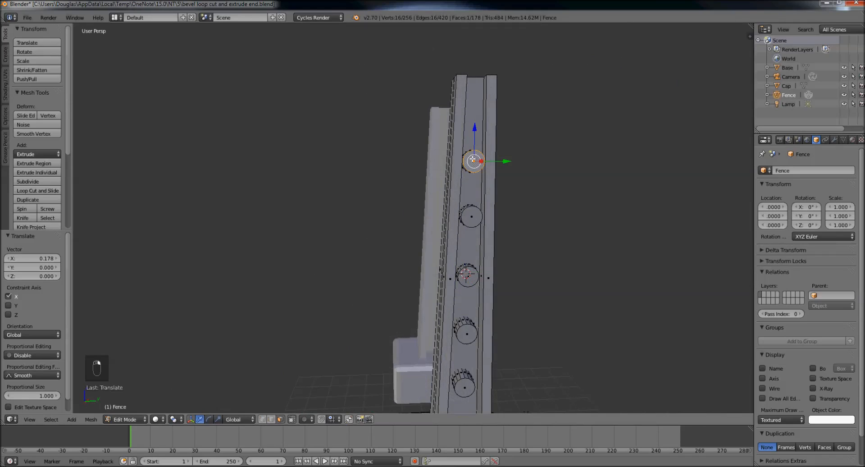
key(l)
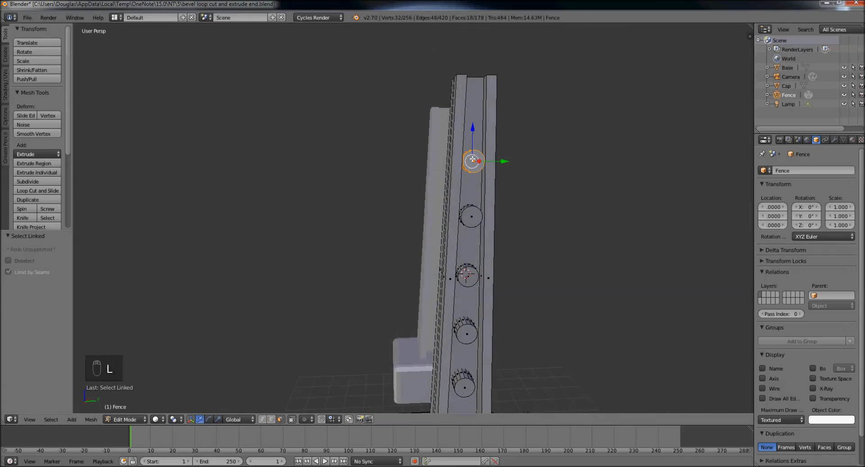
key(shift+d)
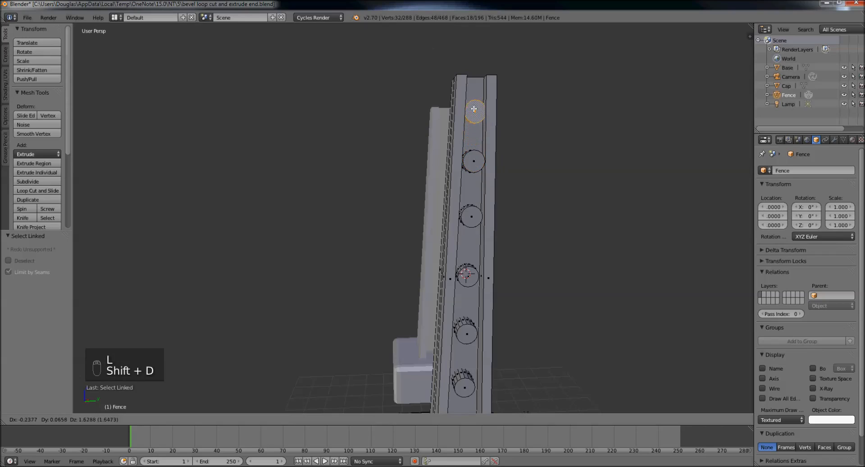
right_click(472, 105)
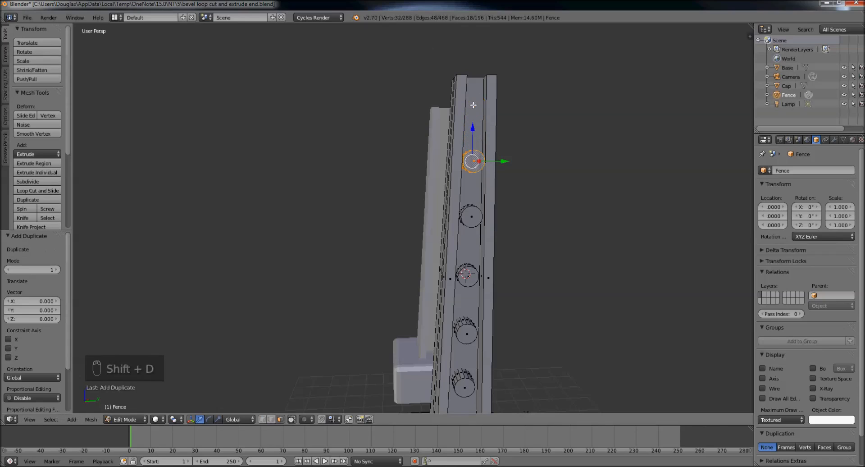
drag(473, 138, 474, 84)
middle_drag(474, 84, 502, 127)
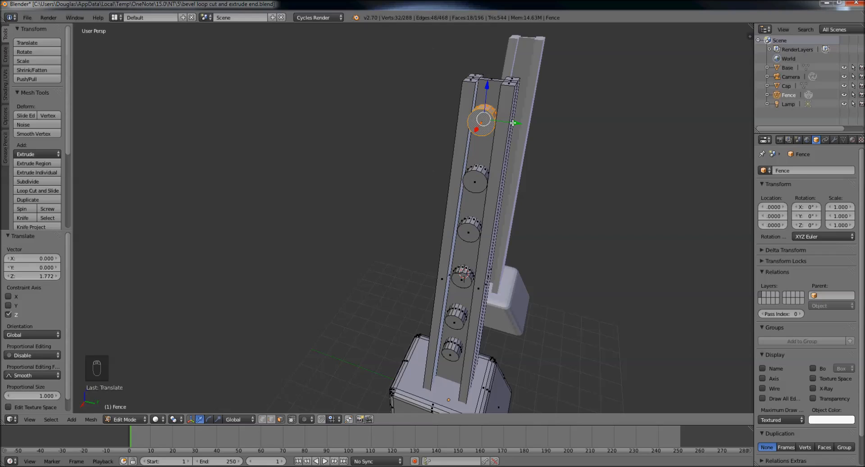
drag(514, 122, 515, 123)
middle_drag(556, 126, 423, 138)
right_click(363, 162)
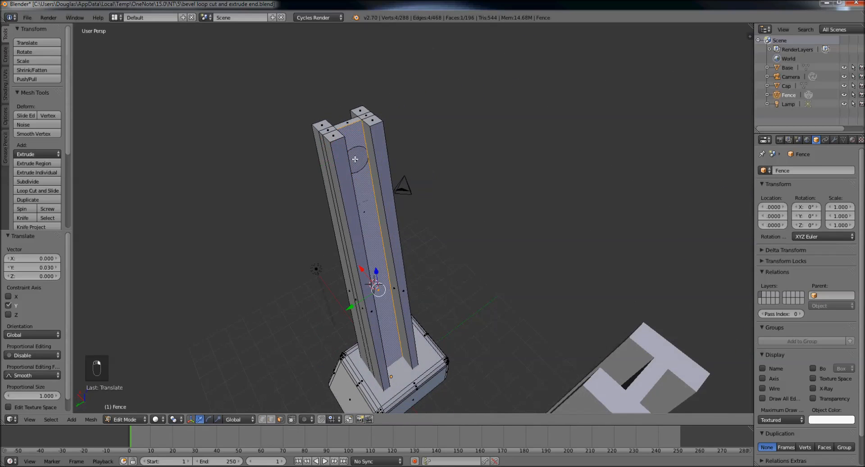
middle_drag(375, 181, 527, 146)
Select the outer end faces of all six cylinders and move them 13.23 units along X to stretch the cylinders into long rails.
right_click(481, 103)
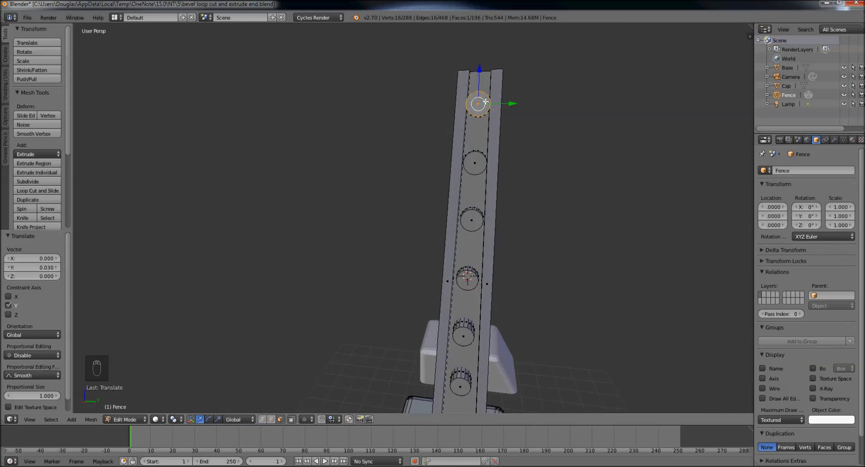
shift+right_click(477, 163)
shift+right_click(473, 220)
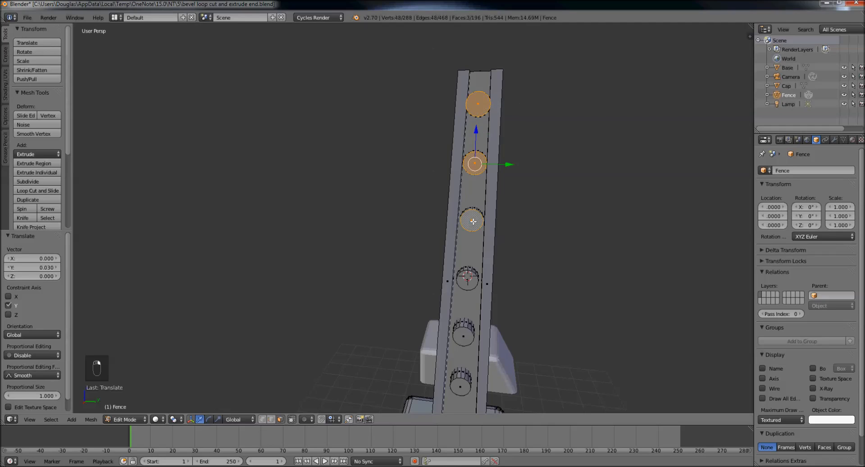
shift+right_click(467, 282)
shift+right_click(467, 333)
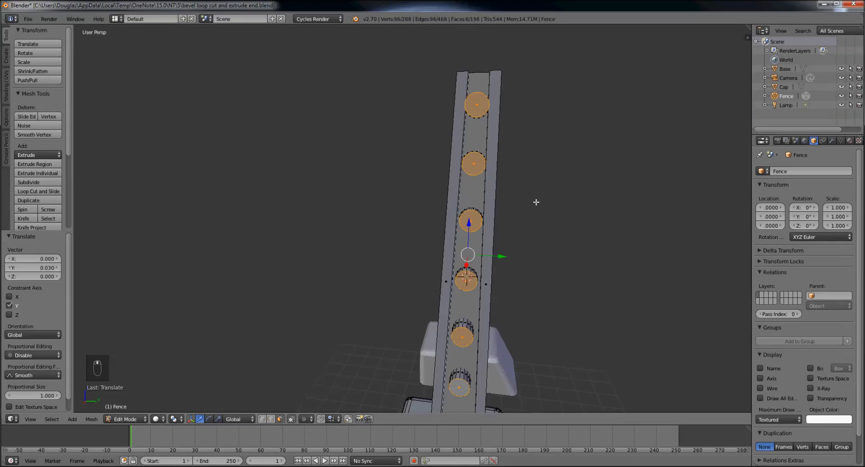
middle_drag(535, 201, 489, 182)
scroll(507, 198, down, 2)
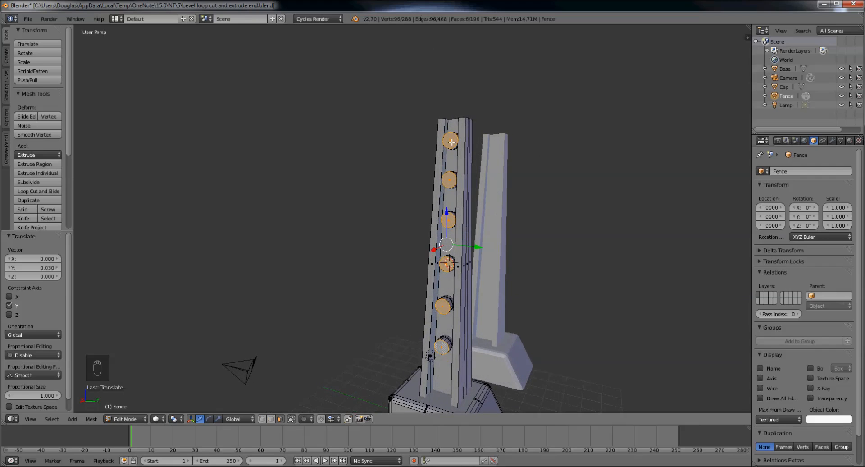
middle_drag(508, 174, 474, 183)
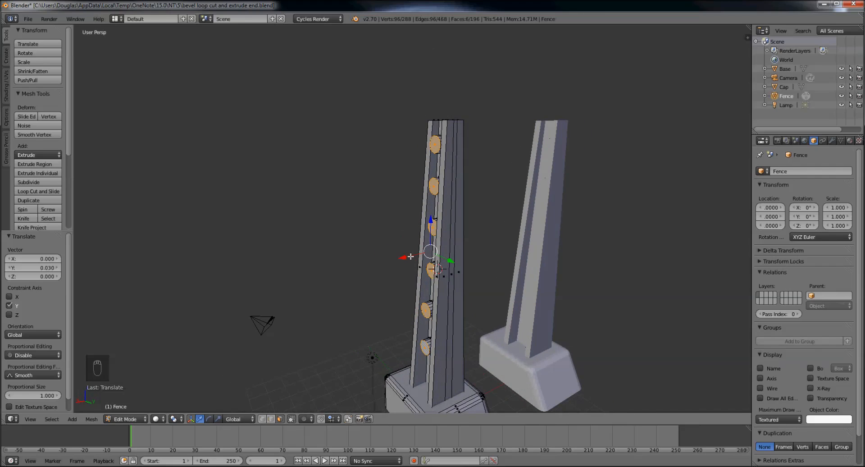
middle_drag(421, 294, 413, 254)
scroll(477, 272, up, 4)
scroll(404, 318, down, 4)
scroll(494, 269, down, 4)
key(e)
key(x)
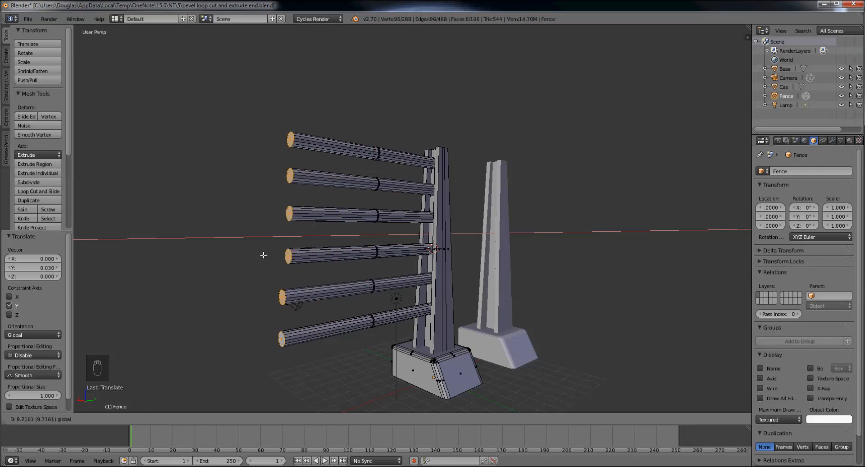
click(187, 264)
scroll(436, 253, down, 4)
middle_drag(436, 252, 418, 273)
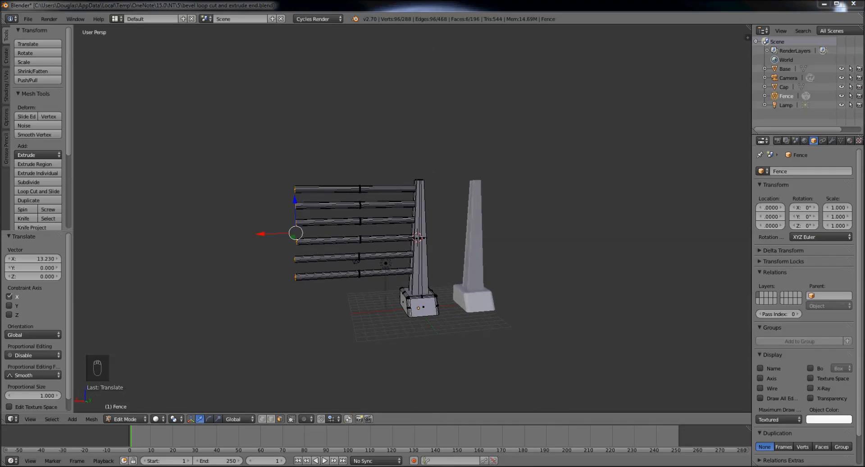
Leave mesh editing of the fence post and its six rails and return to Object Mode.
key(alt+Tab)
middle_drag(512, 279, 503, 314)
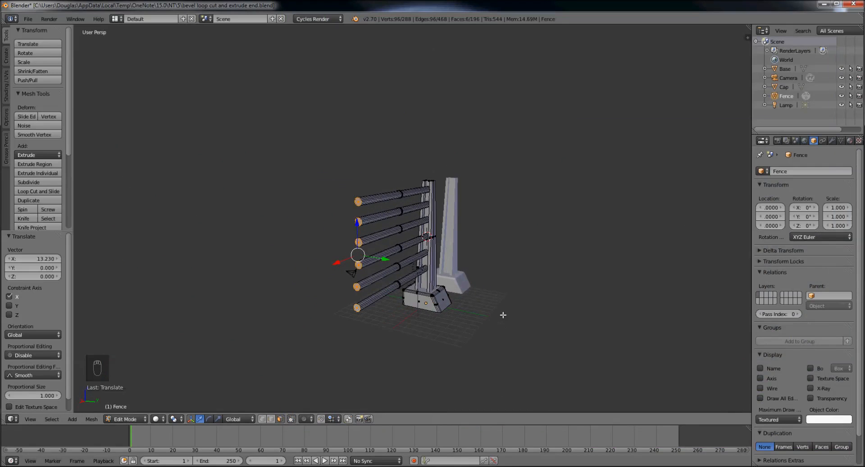
scroll(503, 313, up, 6)
middle_drag(401, 304, 472, 298)
scroll(420, 311, down, 5)
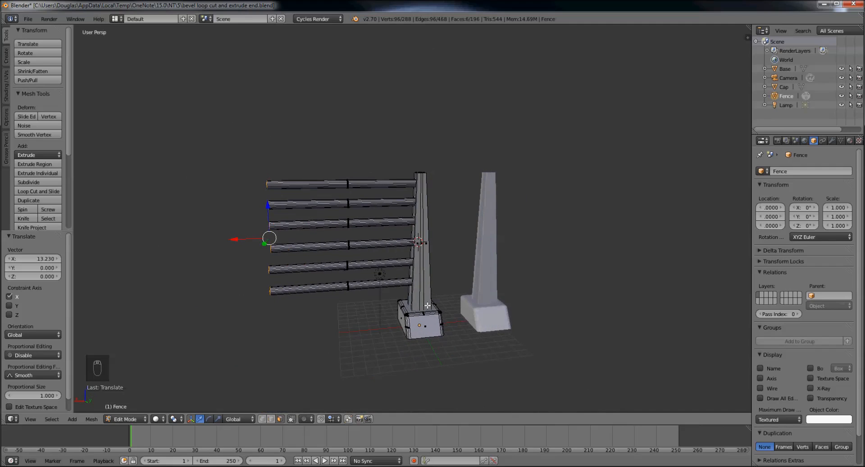
middle_drag(418, 292, 409, 277)
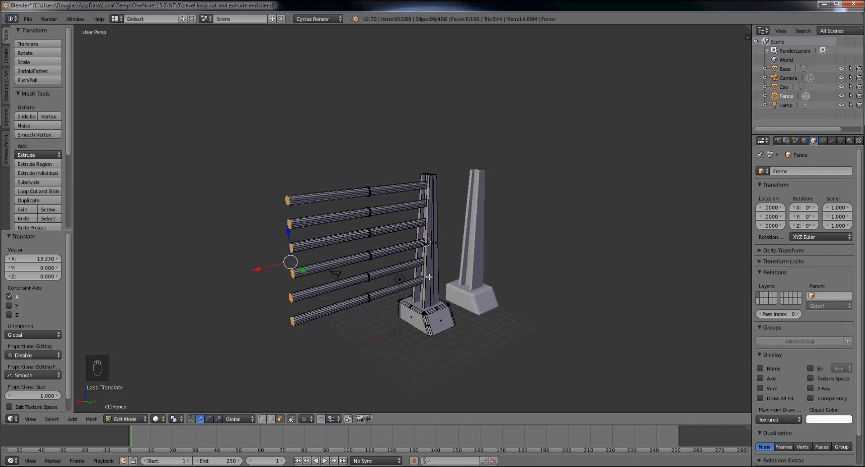
middle_drag(437, 286, 412, 272)
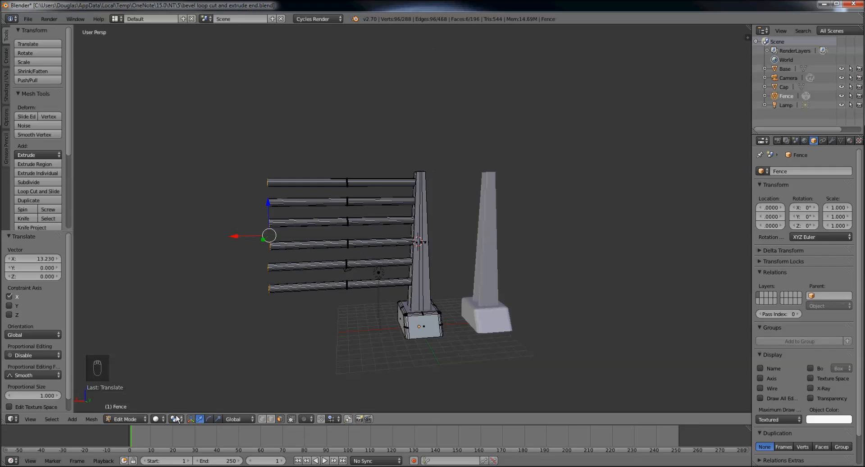
click(132, 420)
click(132, 408)
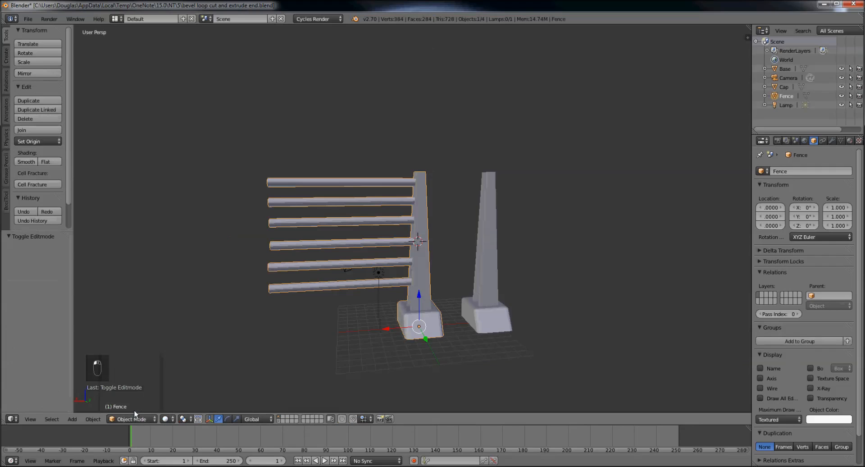
middle_drag(277, 334, 391, 247)
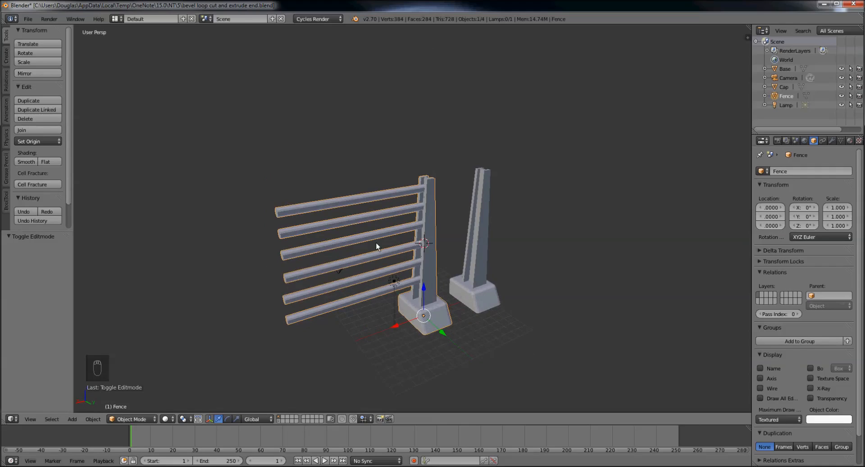
Add an Array modifier to the Fence object so the post and rails repeat along X.
click(832, 141)
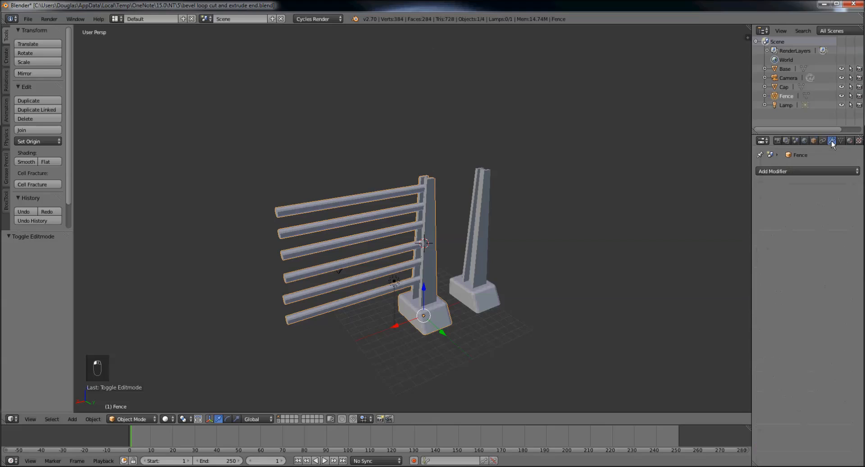
click(808, 171)
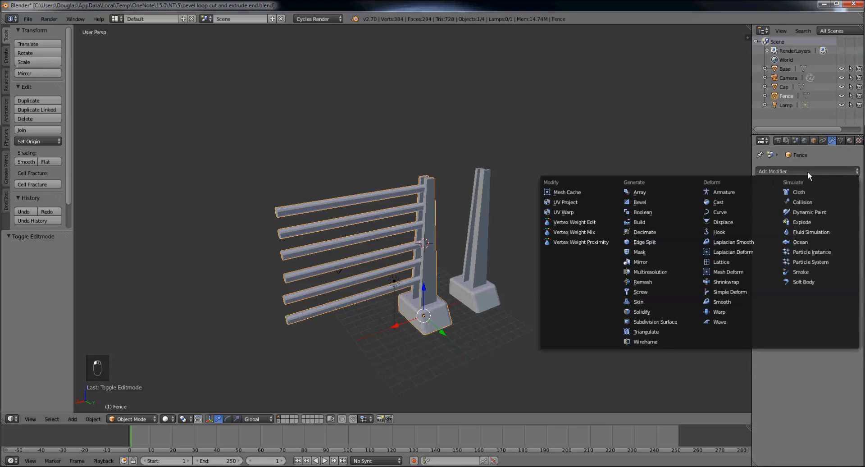
click(647, 193)
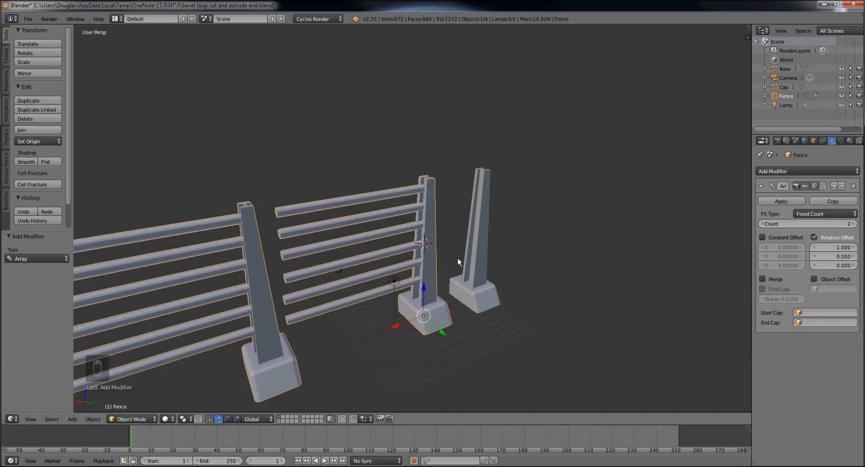
scroll(406, 279, down, 3)
middle_drag(391, 295, 362, 287)
scroll(369, 306, up, 3)
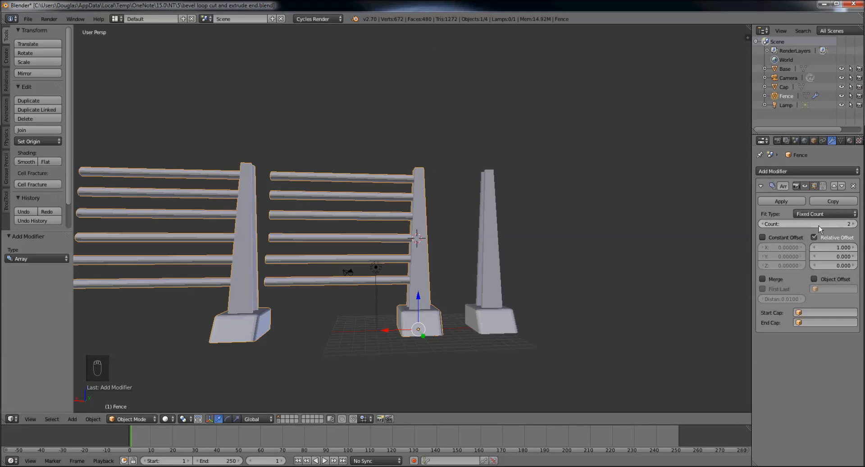
Set the fence's Array modifier count to 4.
scroll(496, 258, down, 4)
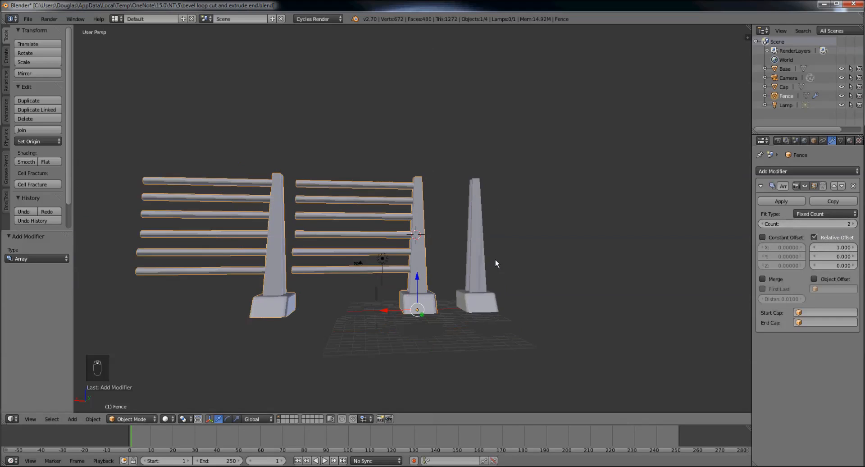
click(854, 223)
click(855, 223)
middle_drag(414, 280, 332, 338)
scroll(392, 334, up, 5)
middle_drag(392, 334, 353, 342)
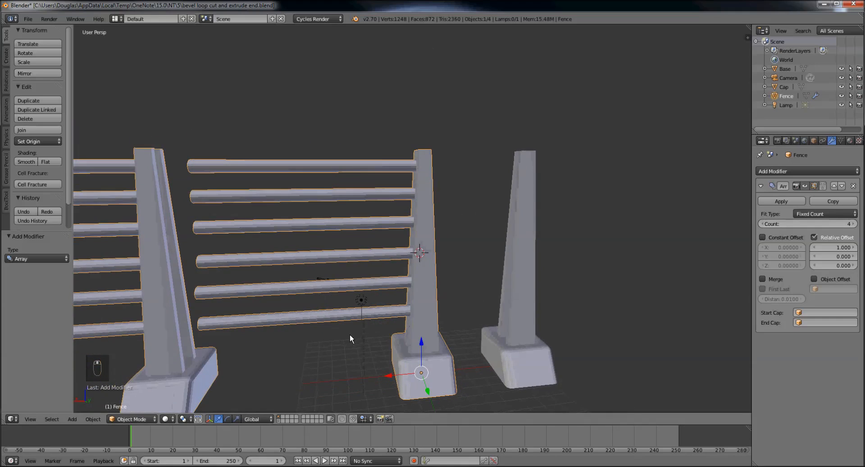
Examine the spacing between the rail ends and the neighbouring posts along the arrayed fence from several angles.
scroll(348, 333, down, 5)
scroll(344, 329, down, 2)
scroll(344, 329, up, 7)
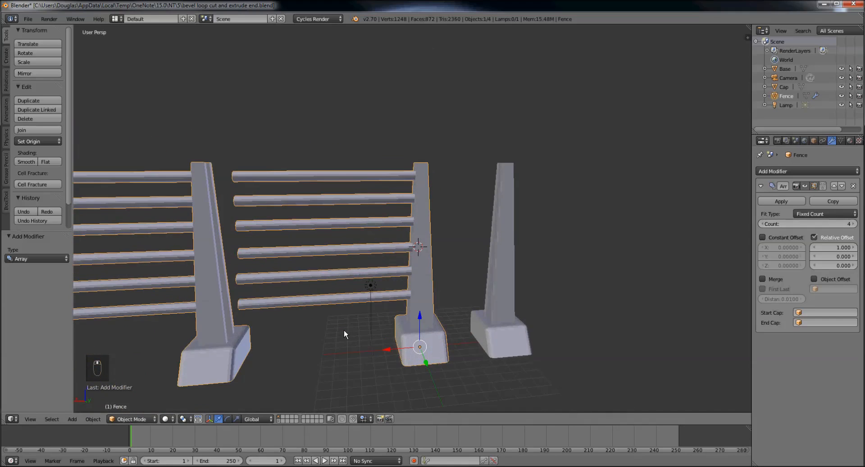
scroll(344, 329, up, 2)
middle_drag(344, 329, 333, 320)
scroll(343, 325, down, 2)
scroll(343, 323, down, 1)
scroll(384, 317, up, 3)
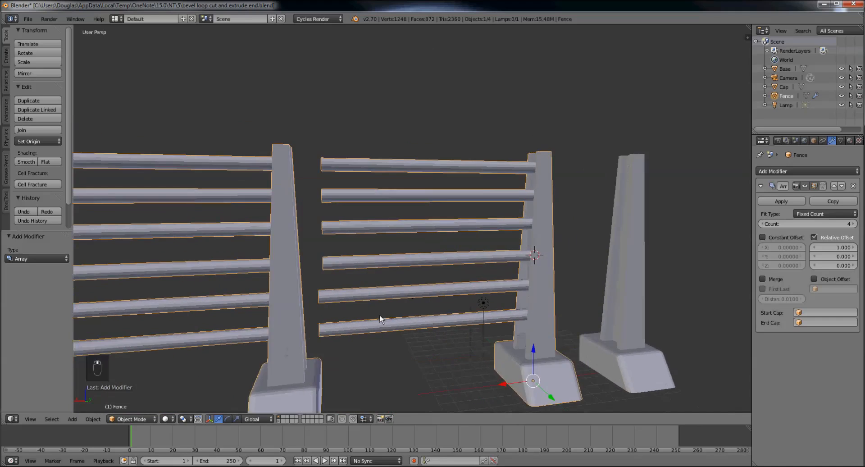
shift+middle_drag(421, 313, 410, 283)
scroll(521, 309, down, 5)
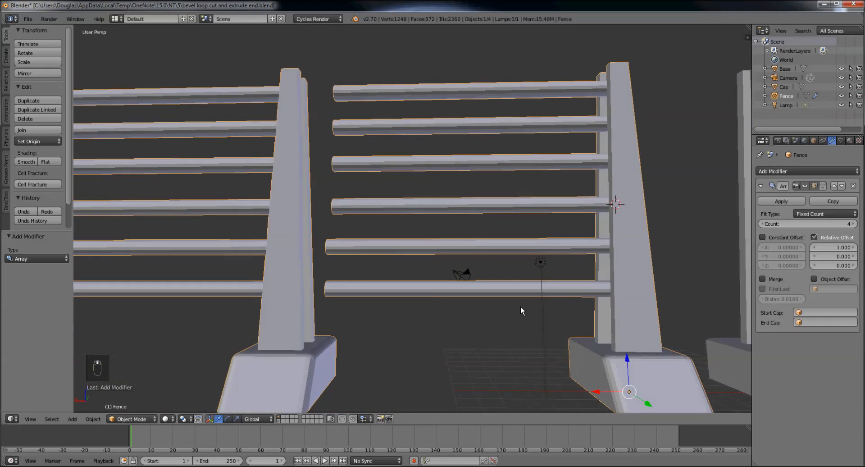
middle_drag(521, 309, 512, 323)
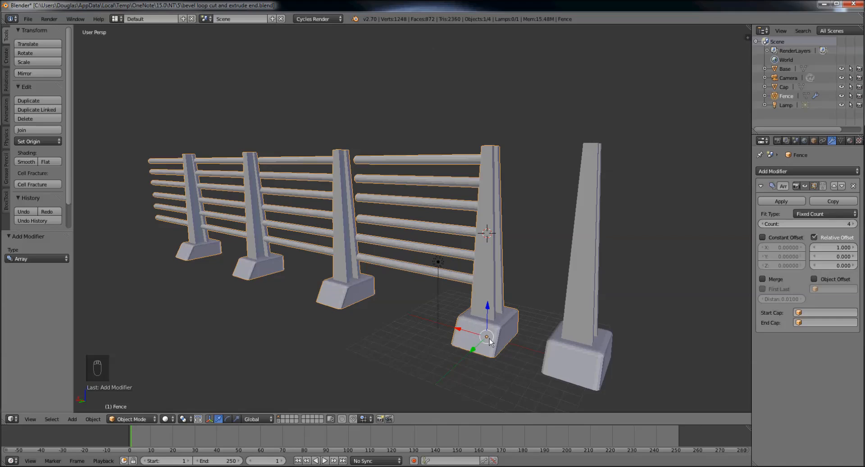
middle_drag(447, 336, 498, 346)
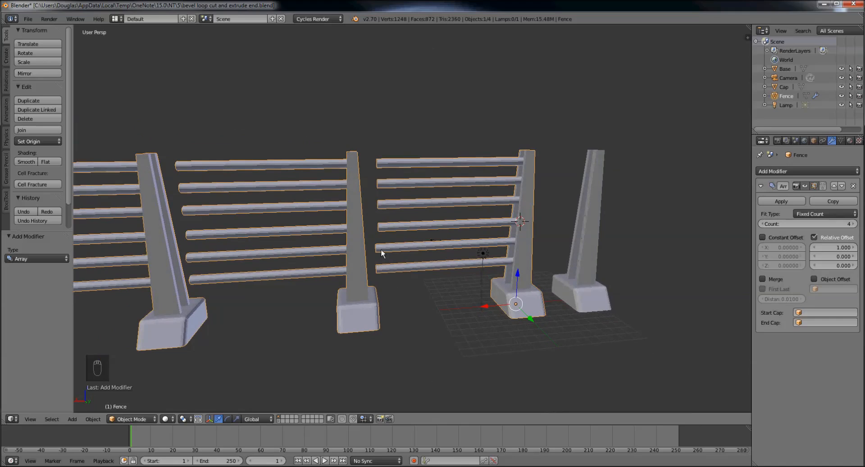
middle_drag(421, 272, 456, 279)
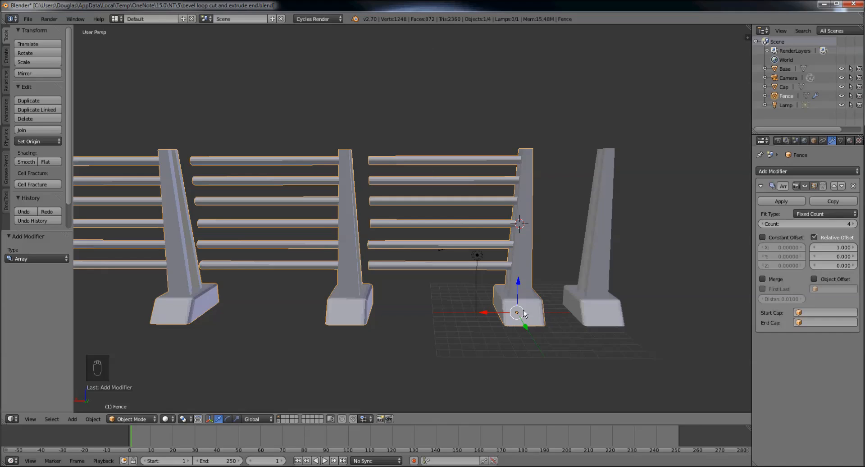
Set the array's relative X offset to 0.900 to close the gaps between the rails and the adjacent posts.
click(813, 247)
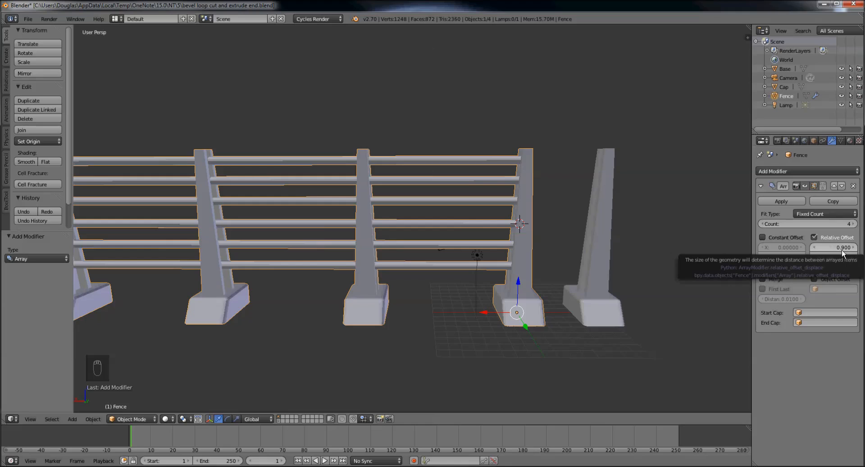
middle_drag(557, 287, 459, 263)
scroll(459, 263, down, 1)
scroll(459, 266, down, 1)
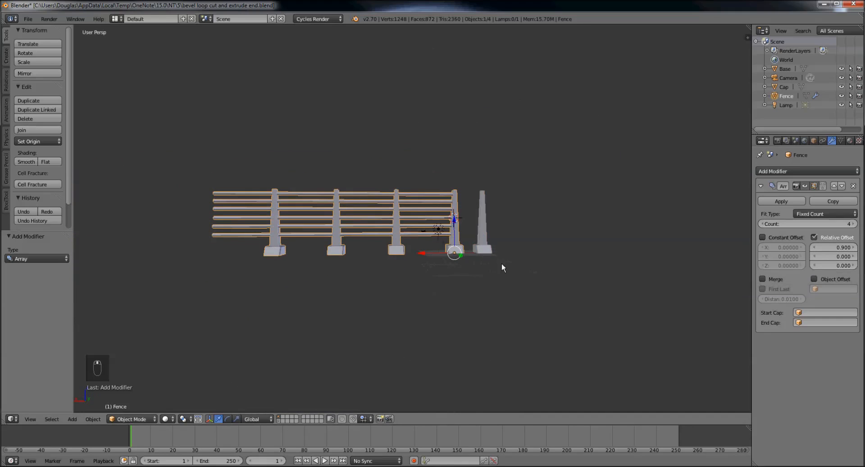
Raise the array count to 6 to lengthen the fence and inspect its open end.
click(852, 224)
click(852, 224)
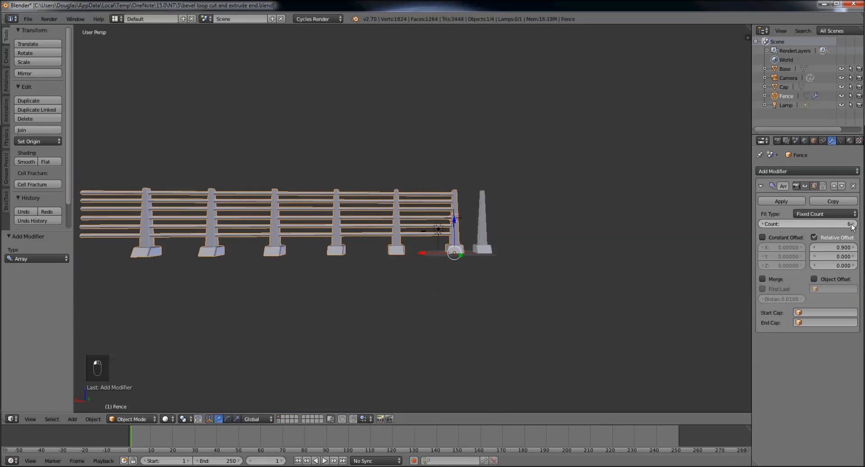
middle_drag(484, 299, 386, 303)
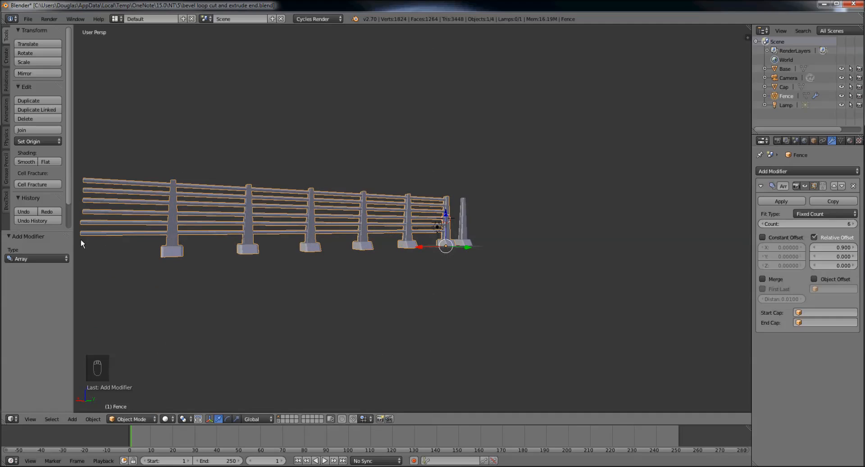
scroll(94, 207, down, 3)
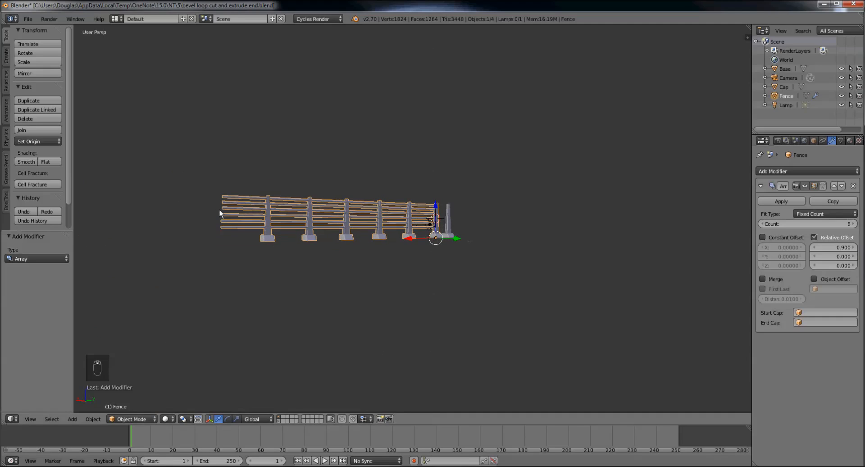
scroll(456, 274, up, 4)
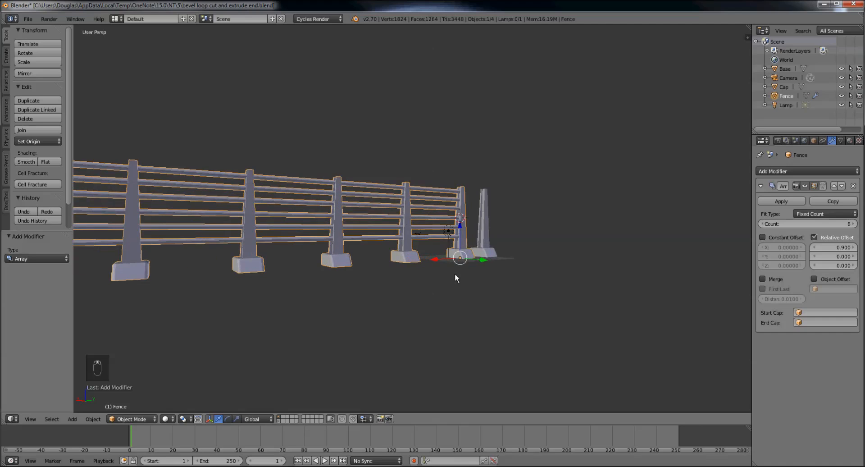
middle_drag(447, 276, 421, 284)
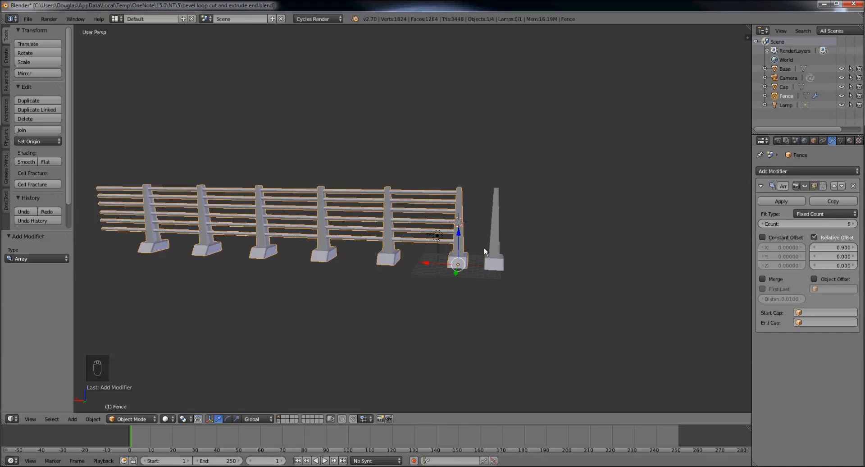
middle_drag(500, 248, 479, 265)
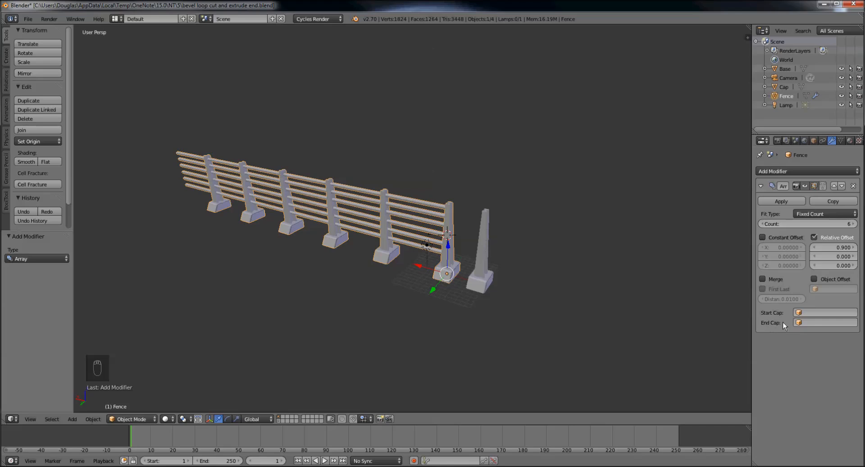
Assign the Cap object as the array's end cap to finish the fence with a closing post.
click(811, 322)
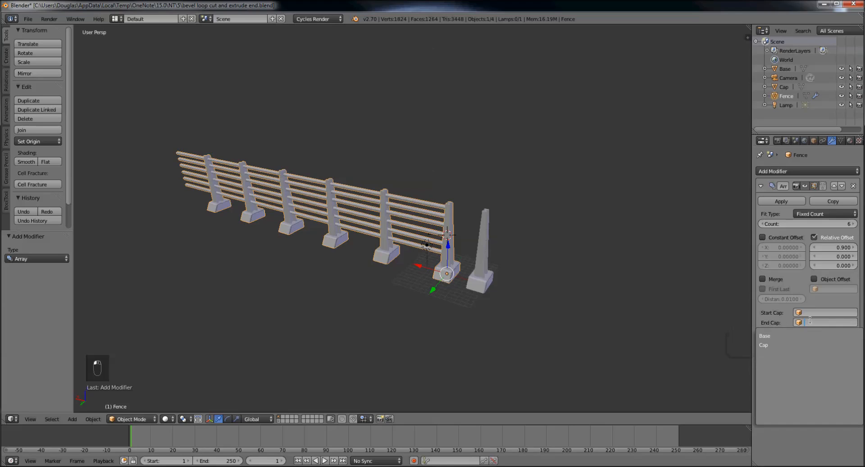
click(766, 345)
middle_drag(291, 282, 423, 269)
scroll(404, 272, down, 3)
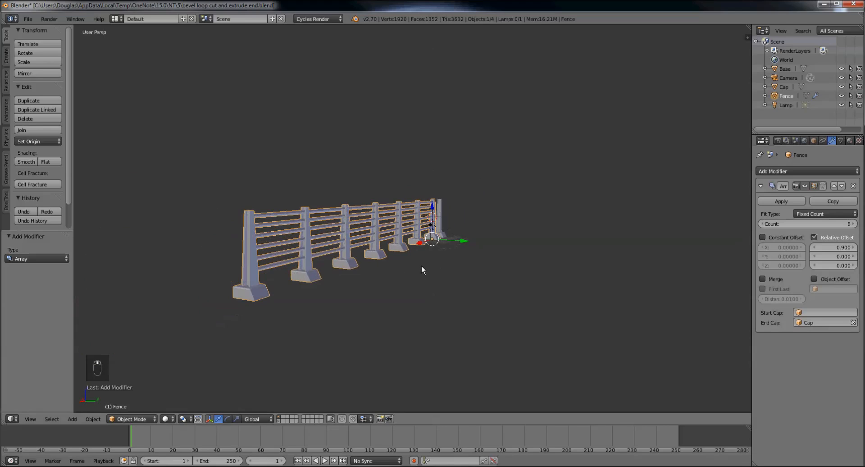
Extend the capped fence by raising the array count to 8.
click(854, 225)
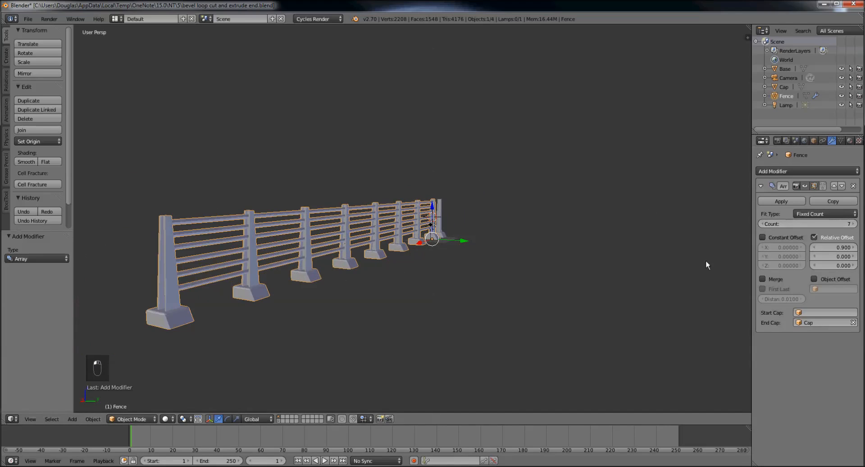
click(856, 224)
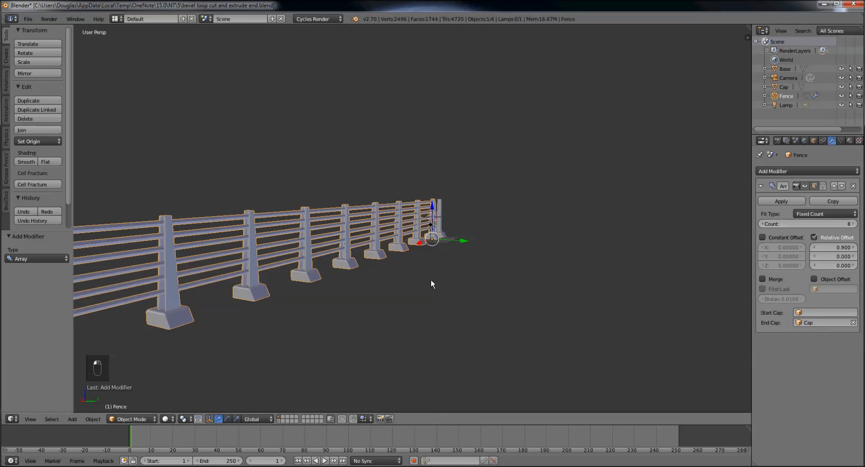
scroll(431, 279, down, 3)
middle_drag(402, 283, 448, 277)
scroll(424, 269, up, 4)
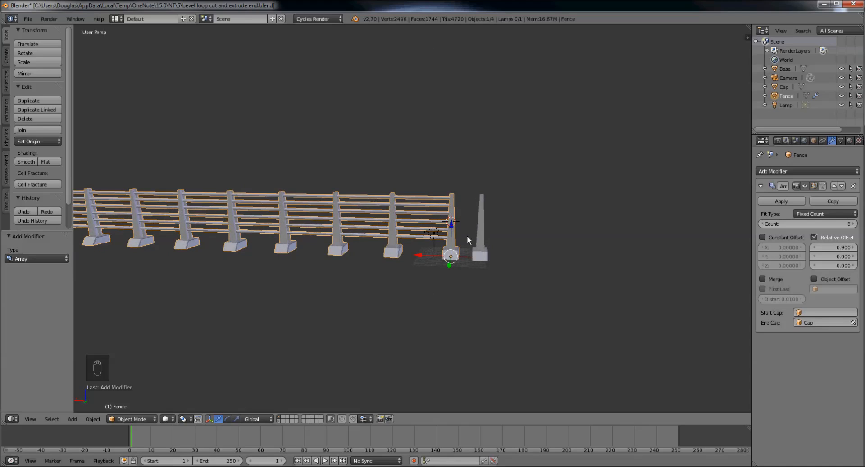
scroll(492, 253, up, 3)
scroll(556, 259, up, 4)
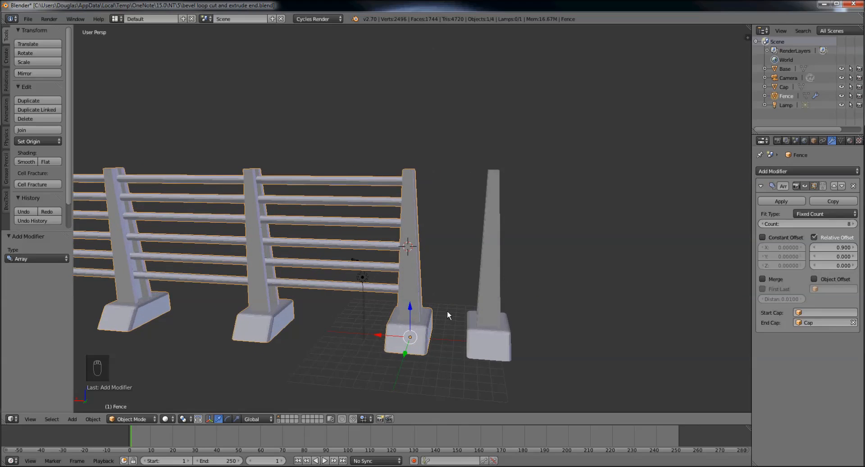
Select the standalone Cap post and move it to layer 11, off the layer that shows the fence.
right_click(490, 263)
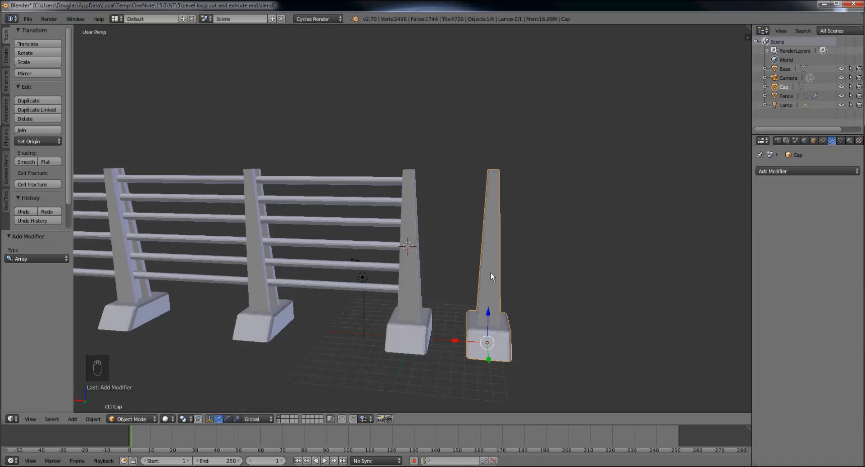
click(94, 419)
key(m)
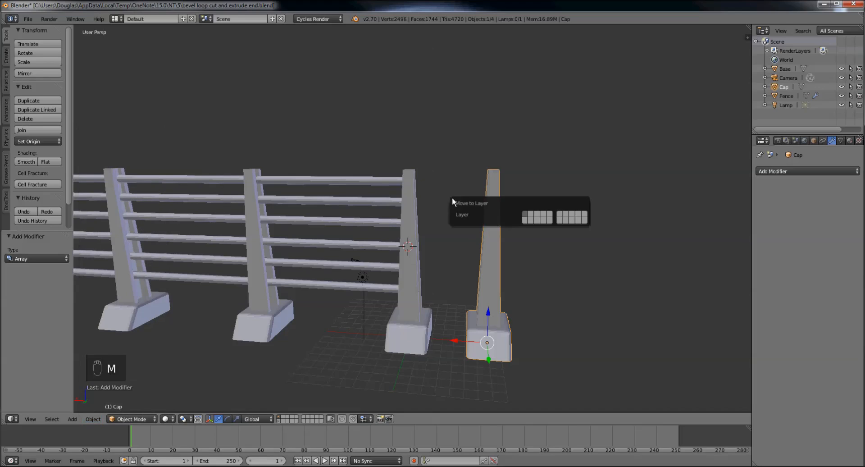
click(560, 216)
scroll(386, 291, down, 4)
scroll(236, 308, down, 3)
middle_drag(206, 289, 286, 286)
scroll(245, 286, down, 3)
scroll(290, 285, up, 4)
scroll(272, 288, down, 1)
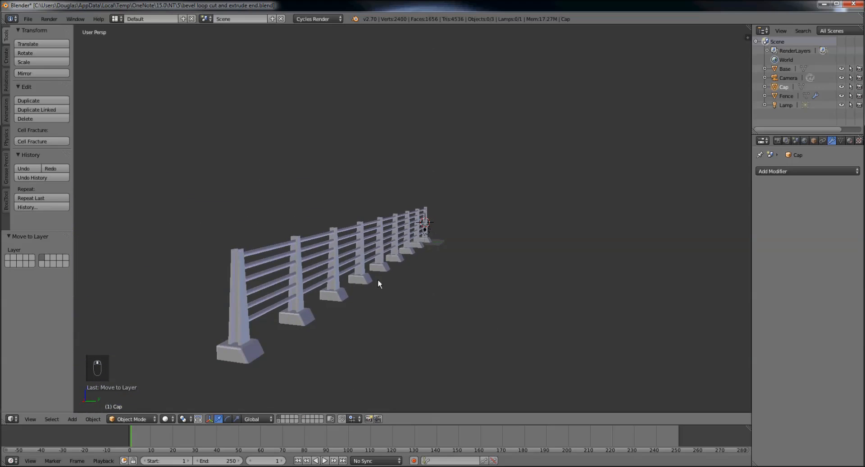